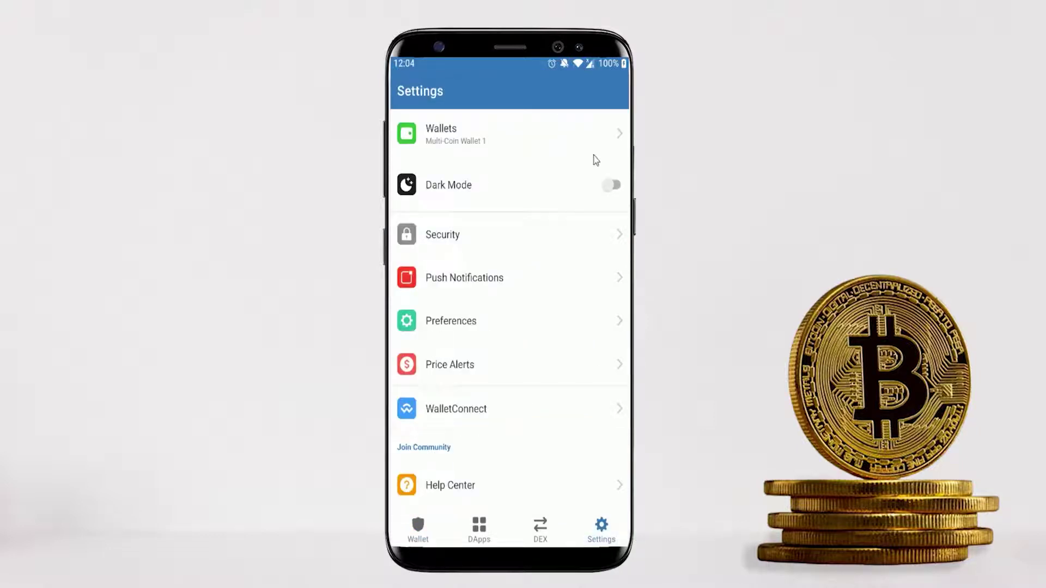
Preview the wallet list, a 0.02 withdrawal, a $50 BTC card purchase and the staking list
left_click(556, 144)
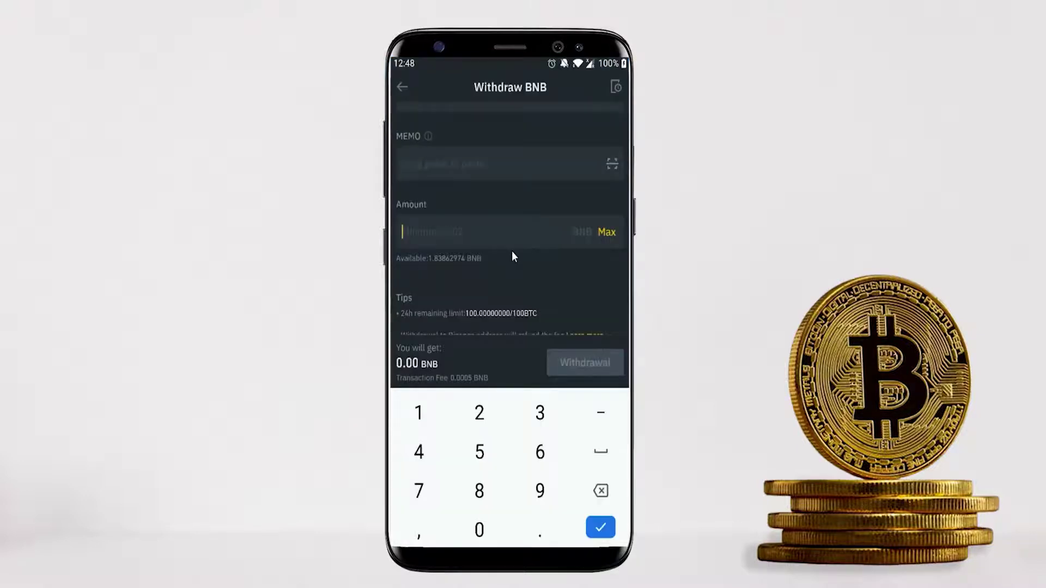
type("0.02")
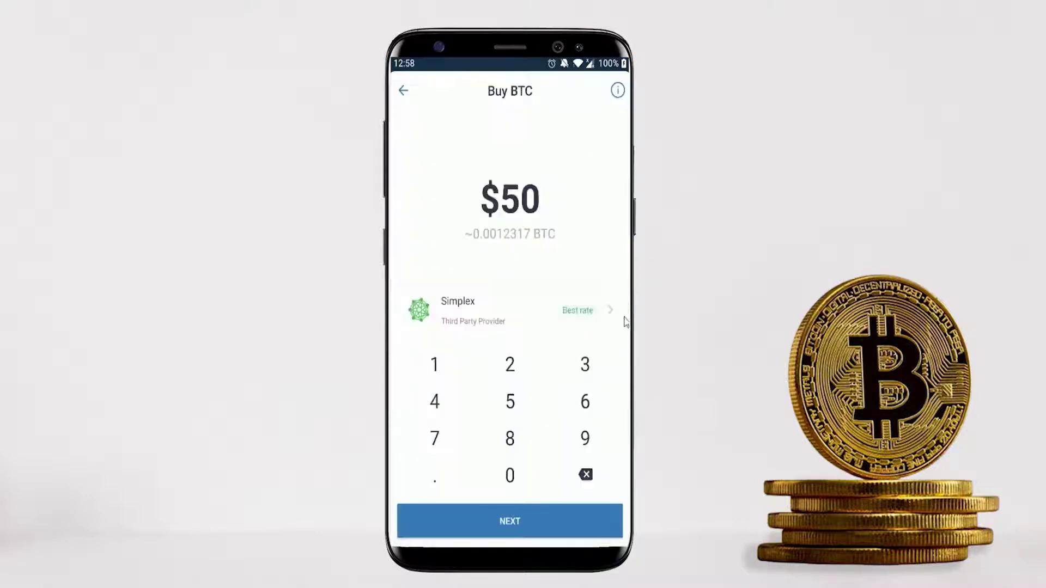
left_click(520, 522)
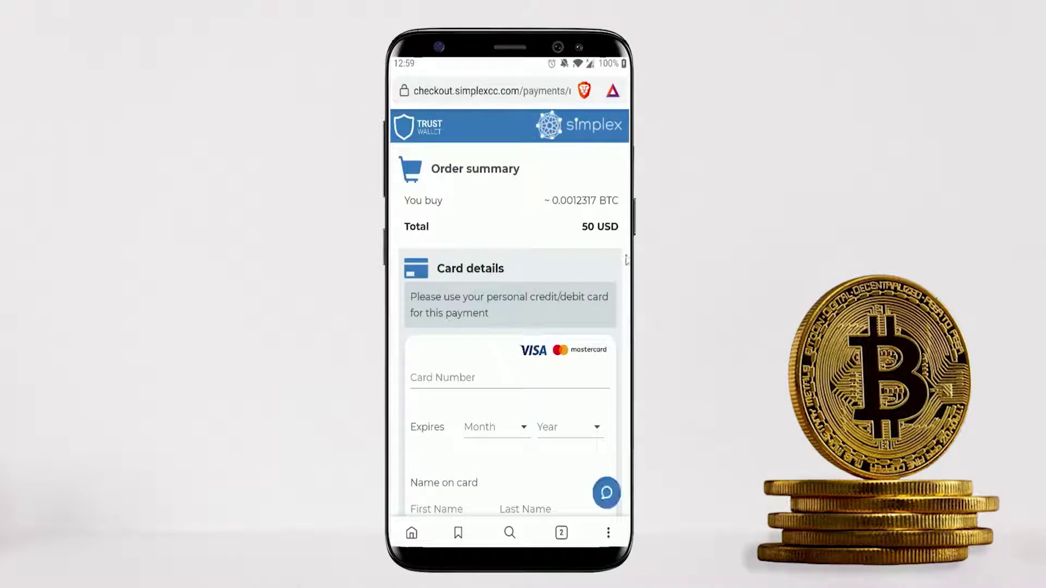
scroll(625, 259, "down", 5)
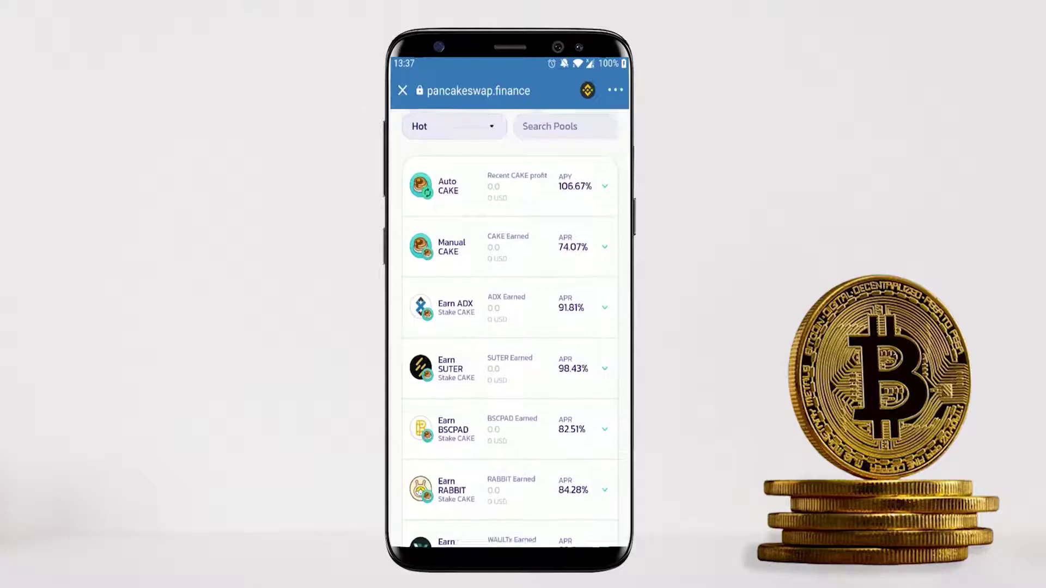
Scroll the trustwallet.com homepage to its Google Play, Android APK and AppGallery download options
scroll(510, 327, "down", 1)
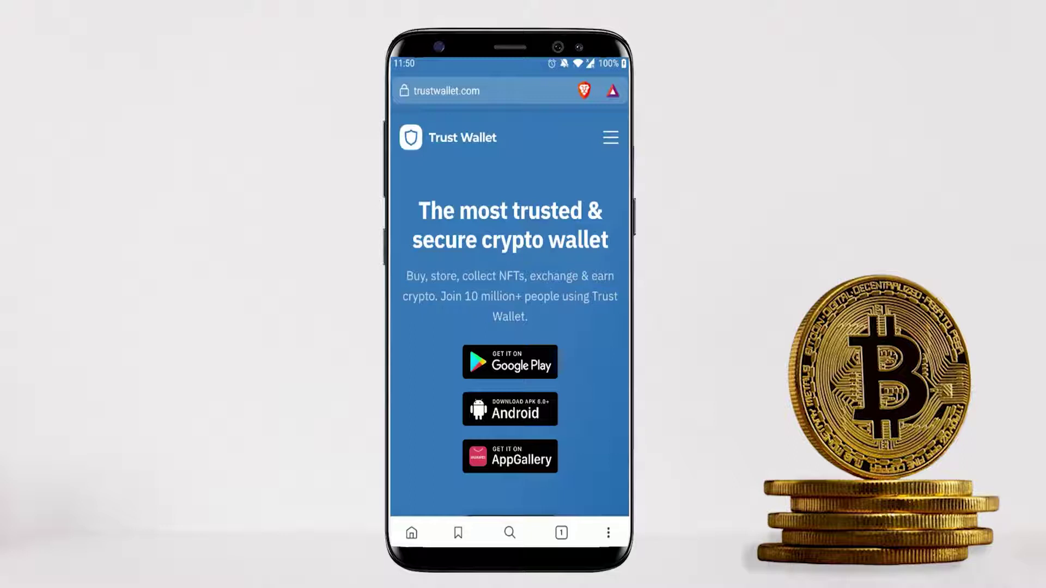
Install Trust Wallet from its Google Play listing and launch it
left_click(521, 366)
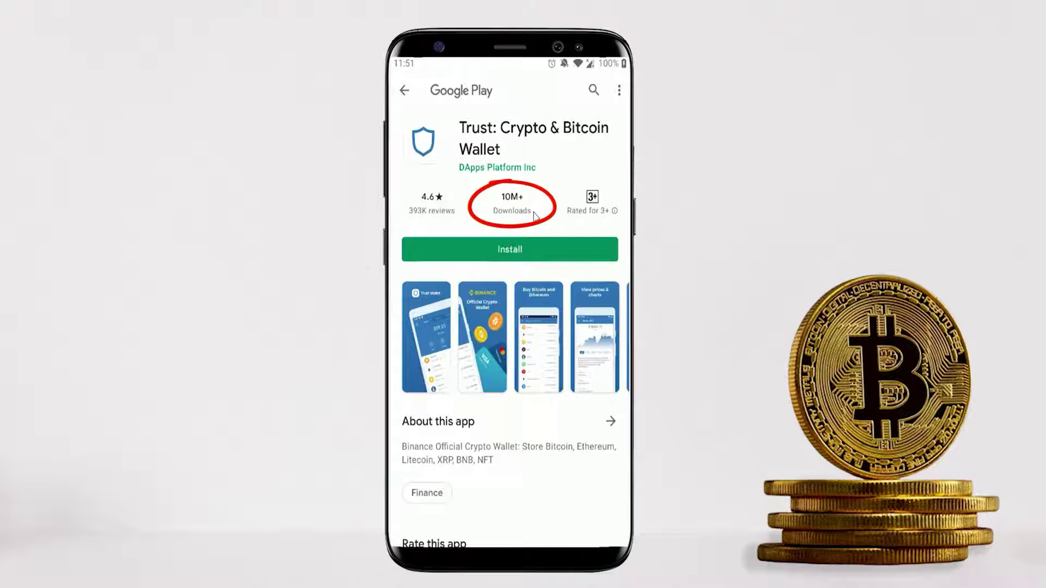
left_click(553, 249)
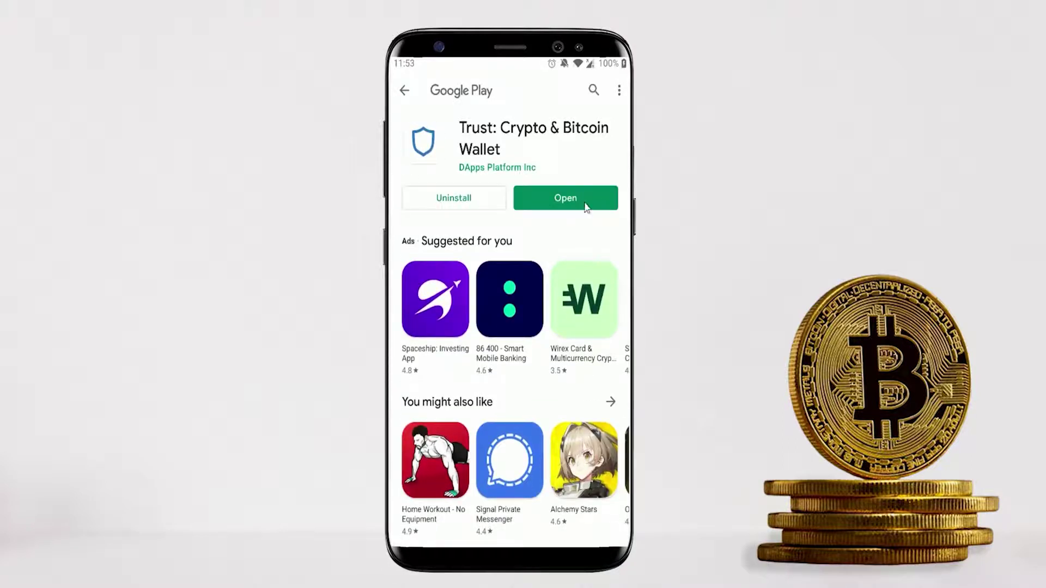
left_click(585, 203)
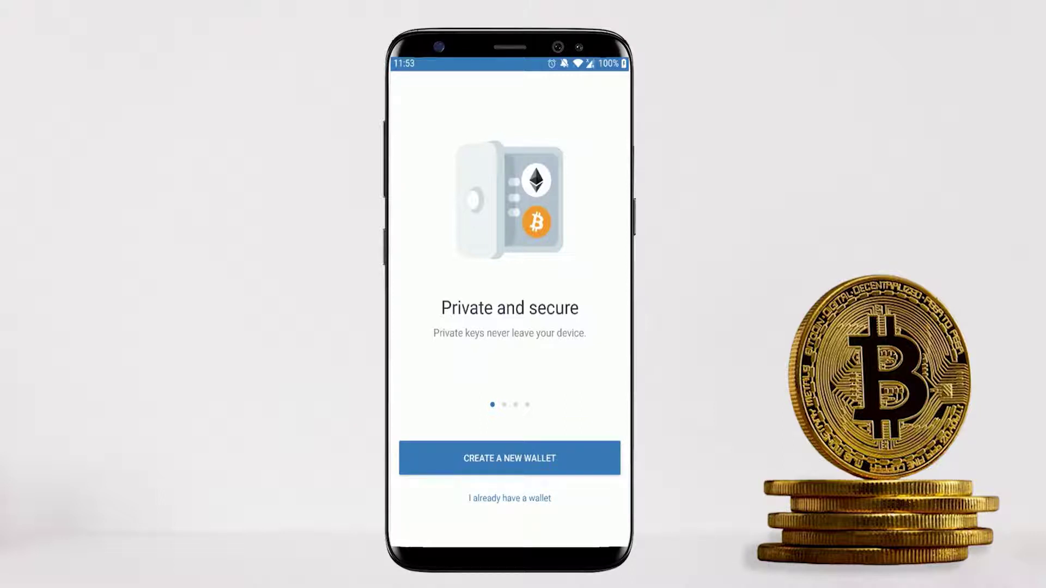
Start creating a new wallet and accept the Terms of Service and Privacy Policy
left_click(534, 460)
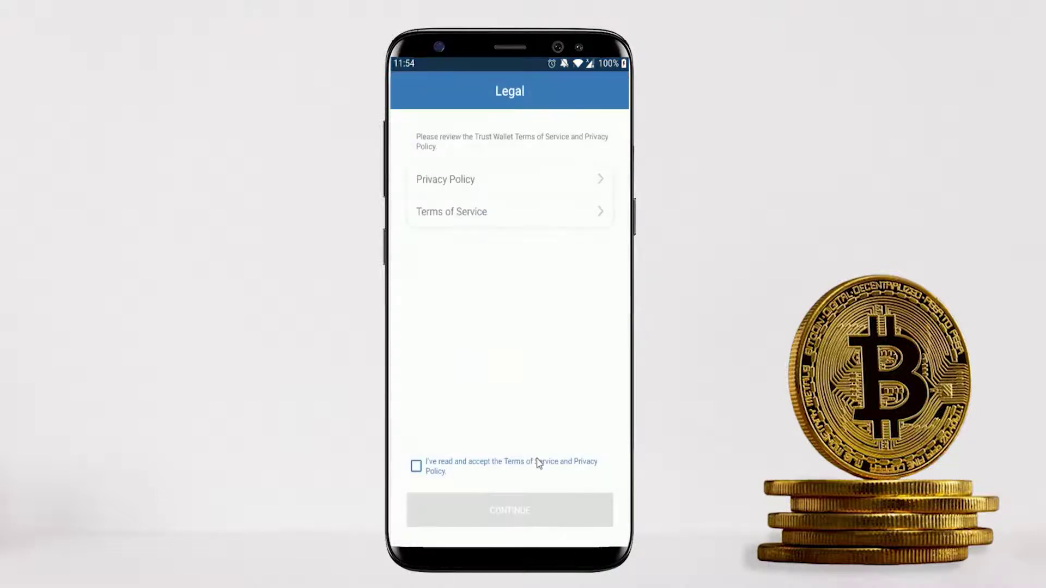
left_click(416, 468)
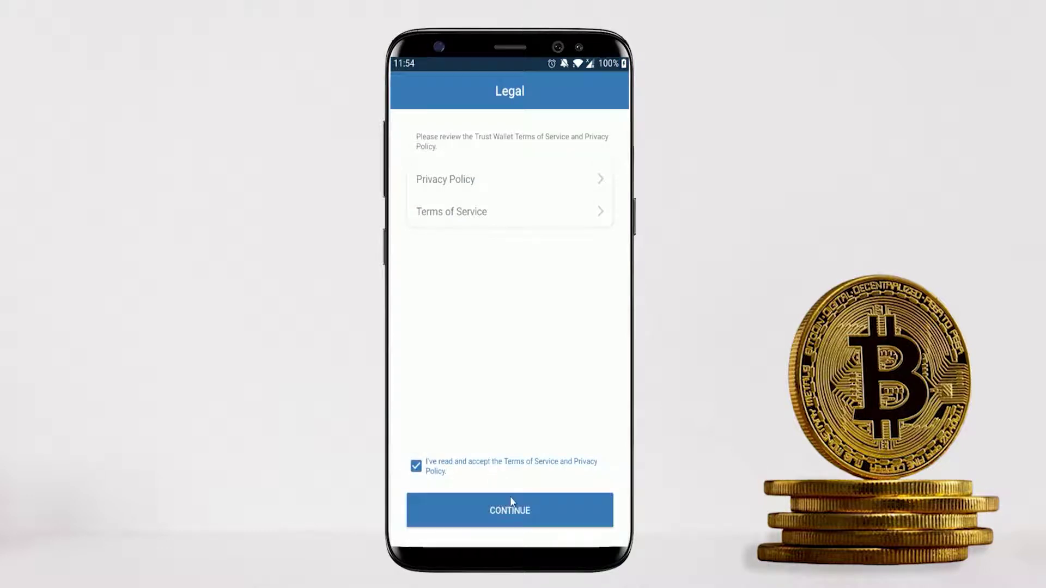
left_click(550, 515)
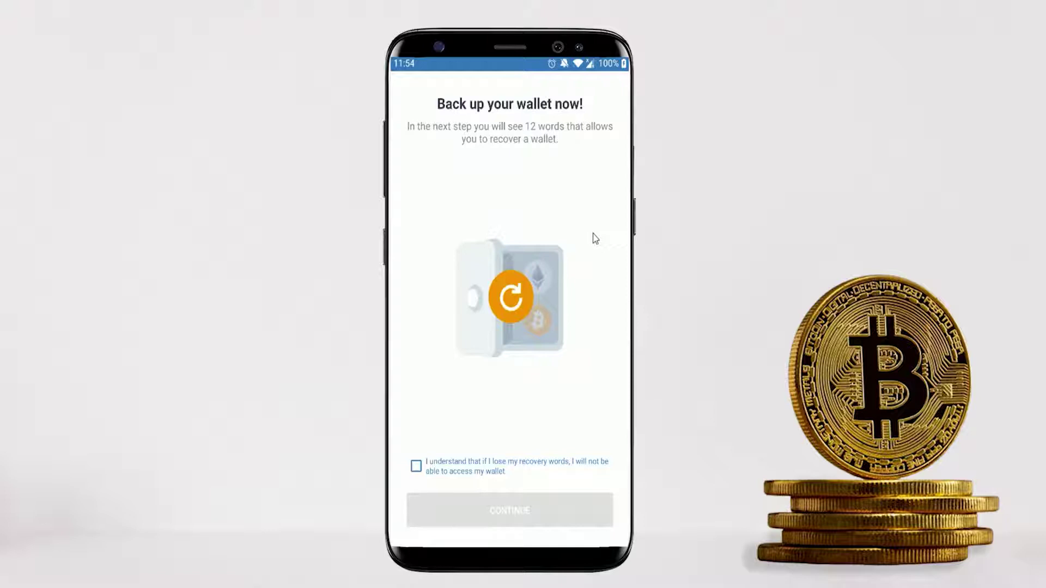
Acknowledge the backup warning, then copy the 12-word recovery phrase and view it as a QR code
left_click(417, 469)
left_click(525, 515)
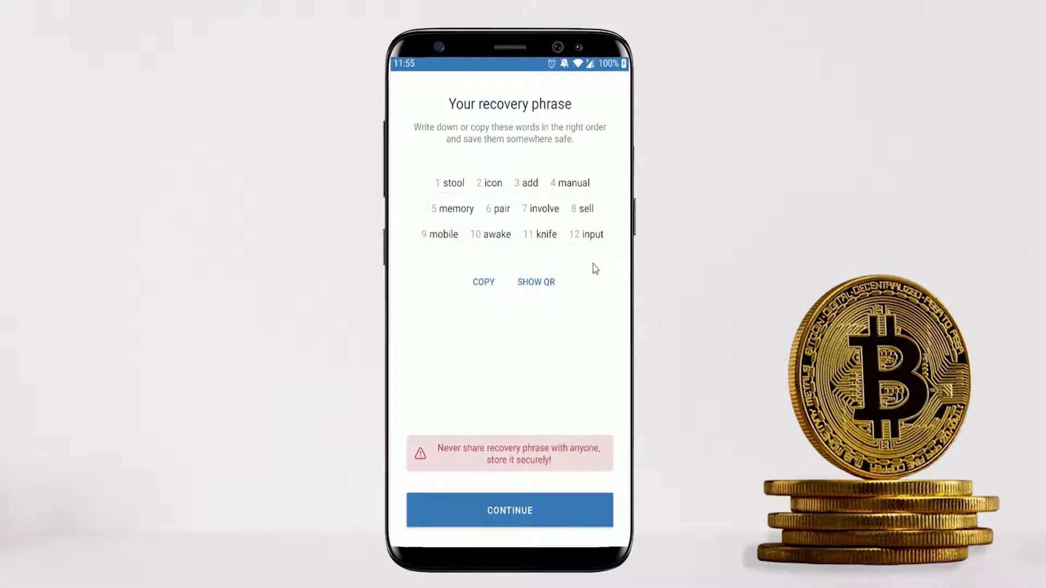
left_click(484, 283)
left_click(541, 283)
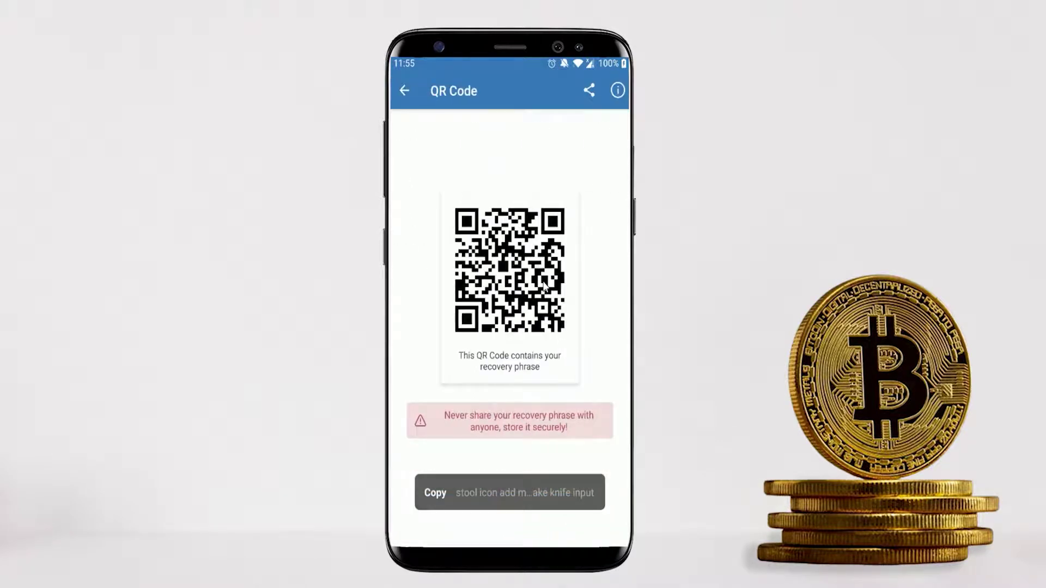
left_click(400, 91)
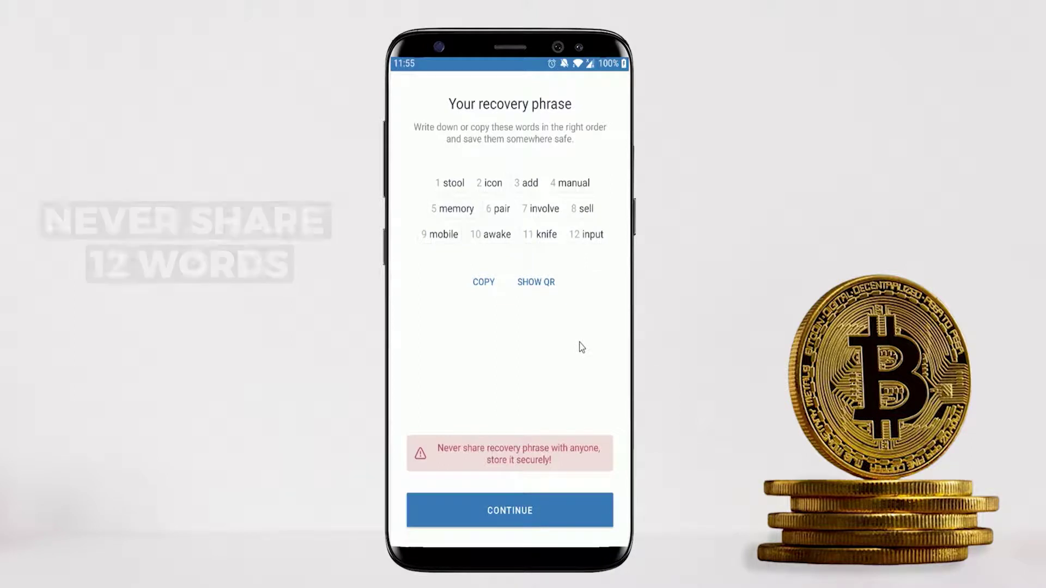
Verify the recovery phrase by placing all 12 words in order and finish creating the wallet
left_click(550, 514)
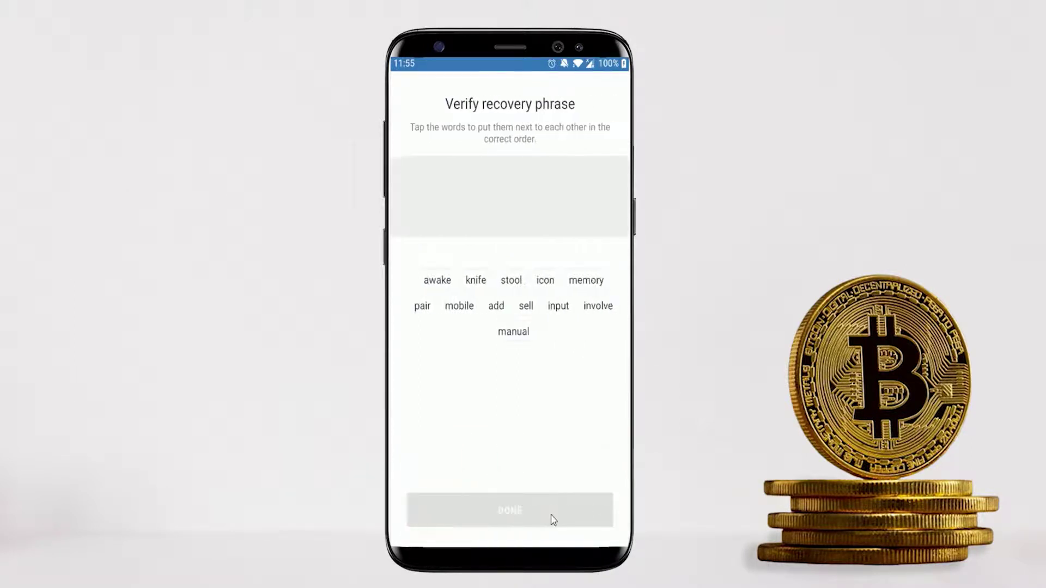
left_click(515, 283)
left_click(513, 285)
left_click(437, 307)
left_click(564, 307)
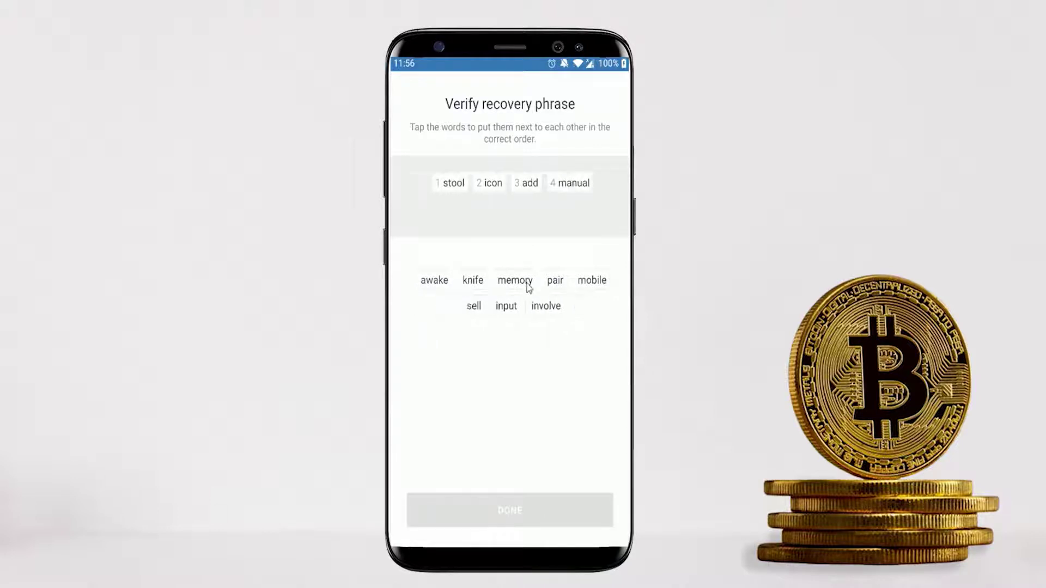
left_click(516, 281)
left_click(534, 282)
left_click(518, 307)
left_click(551, 301)
left_click(531, 294)
left_click(482, 297)
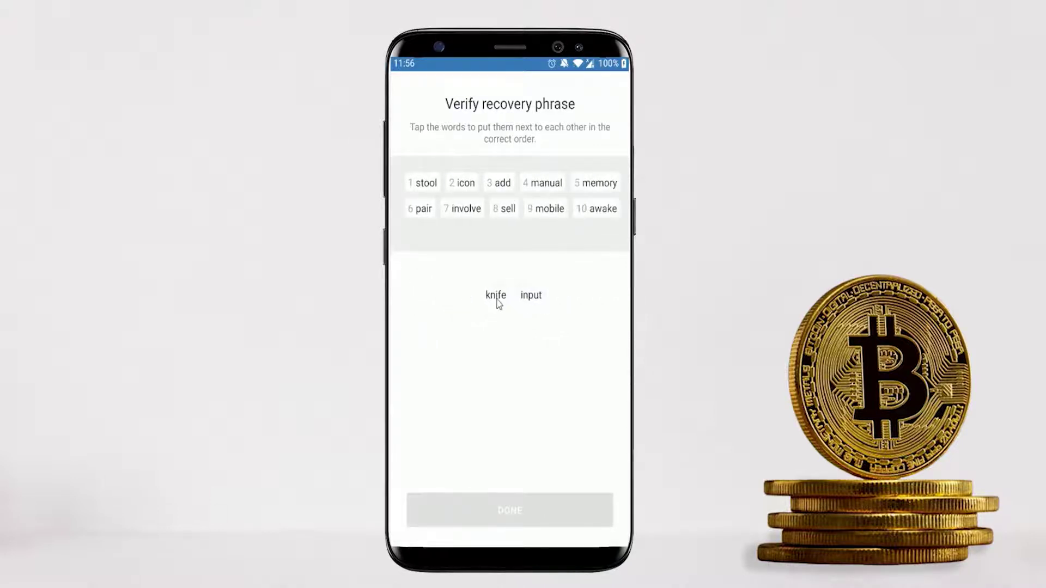
left_click(493, 297)
left_click(510, 295)
left_click(547, 509)
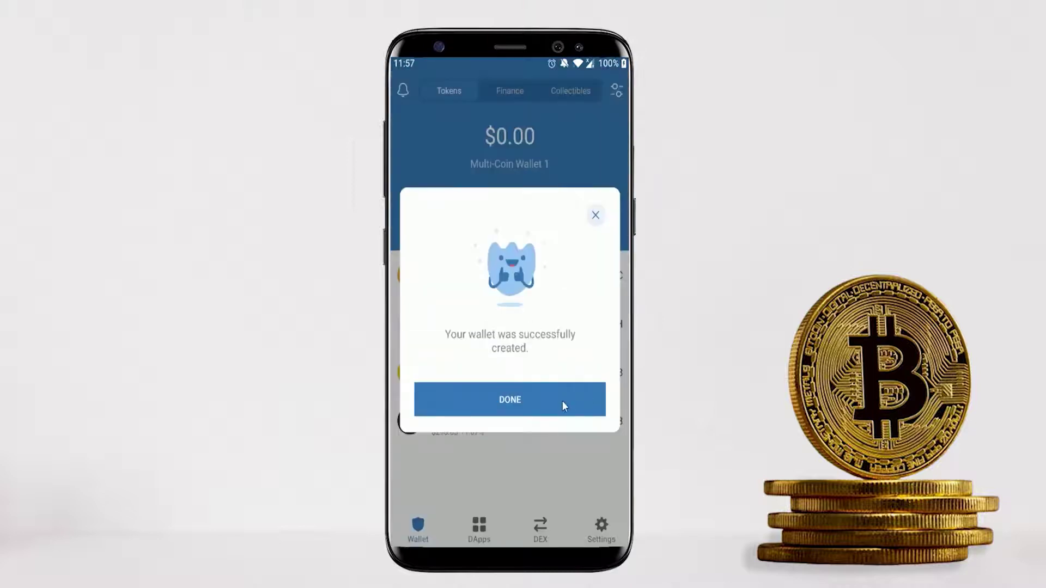
Close the wallet-created popup to land on the home screen listing Bitcoin, Ethereum and BNB
left_click(562, 401)
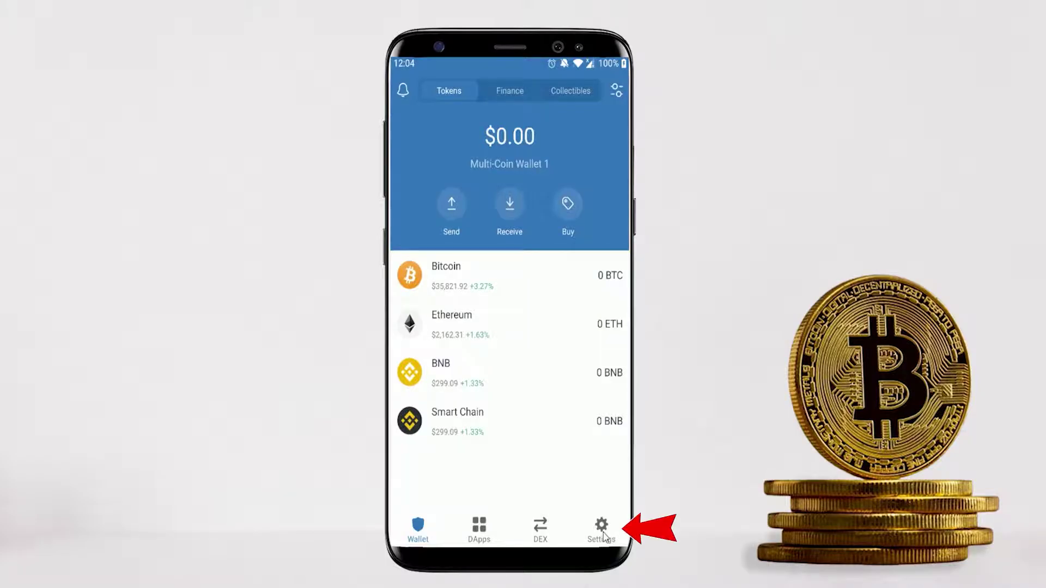
Rename Multi-Coin Wallet 1 to 'Satoshi Scope' under Settings > Wallets
left_click(602, 535)
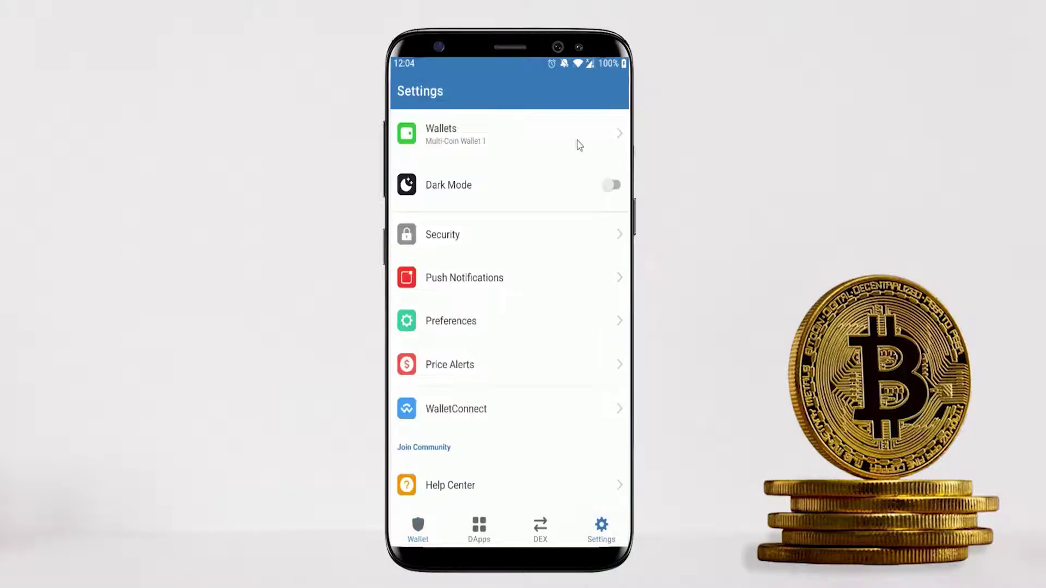
left_click(555, 142)
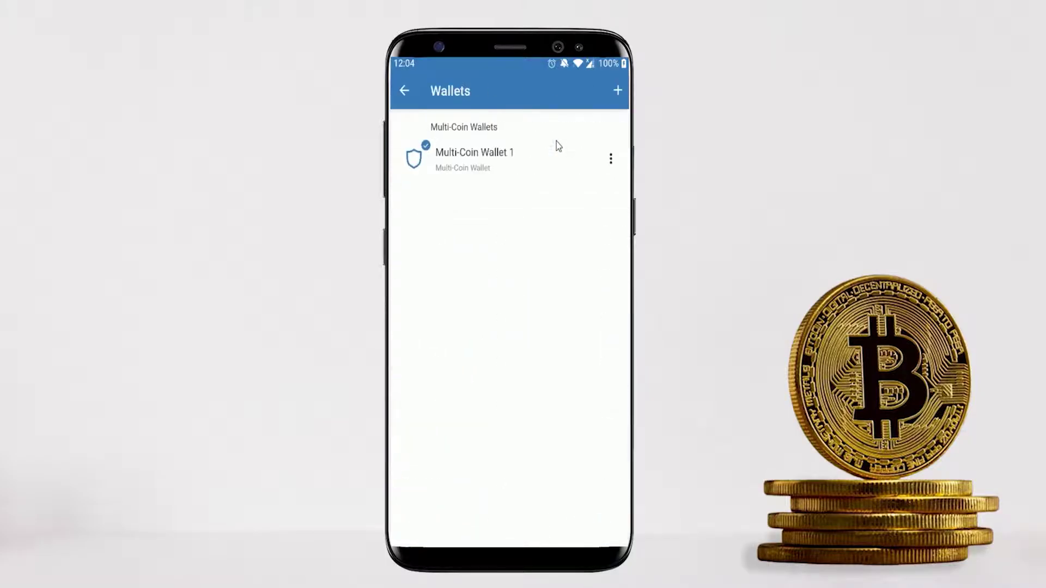
left_click(611, 160)
left_click(514, 146)
key("BackSpace")
key("BackSpace")
key("BackSpace")
key("BackSpace")
key("BackSpace")
key("BackSpace")
key("BackSpace")
key("BackSpace")
key("BackSpace")
key("BackSpace")
key("BackSpace")
key("BackSpace")
key("BackSpace")
key("BackSpace")
key("BackSpace")
key("BackSpace")
key("BackSpace")
key("BackSpace")
key("BackSpace")
type("Satoshi Scope")
key("Return")
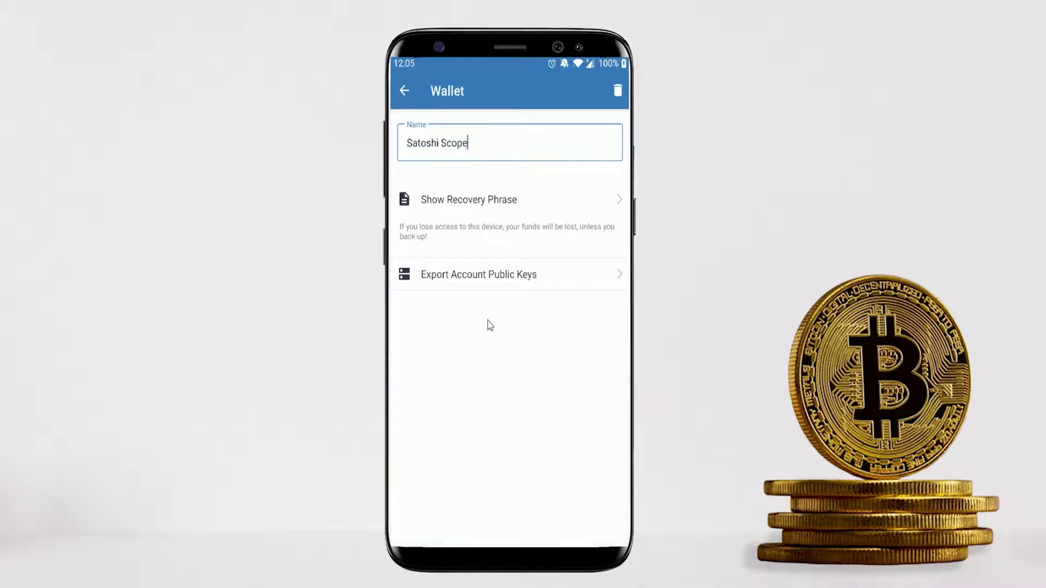
left_click(402, 88)
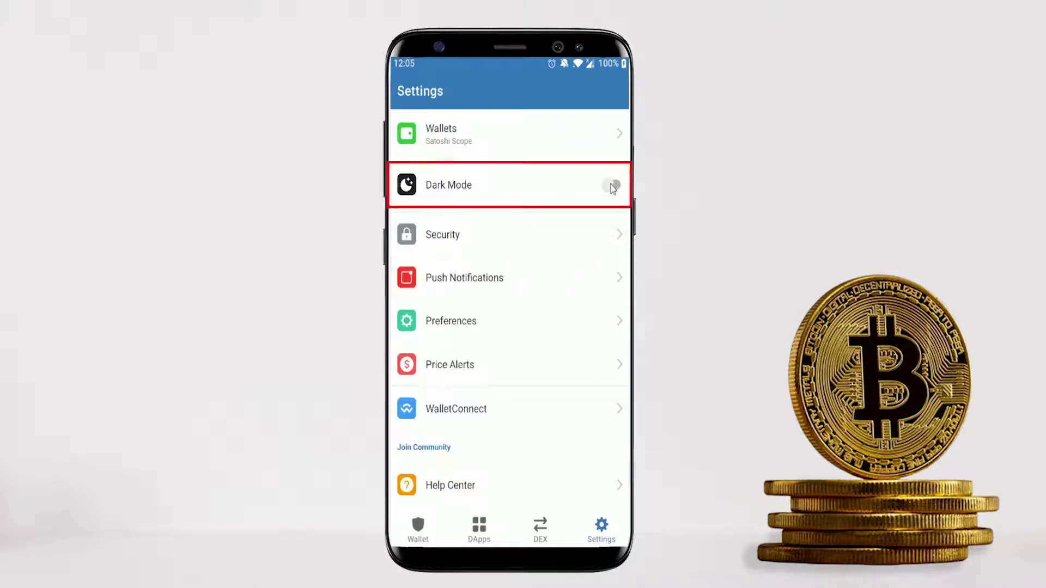
Try Dark Mode on the wallet home, then switch it back off
left_click(613, 186)
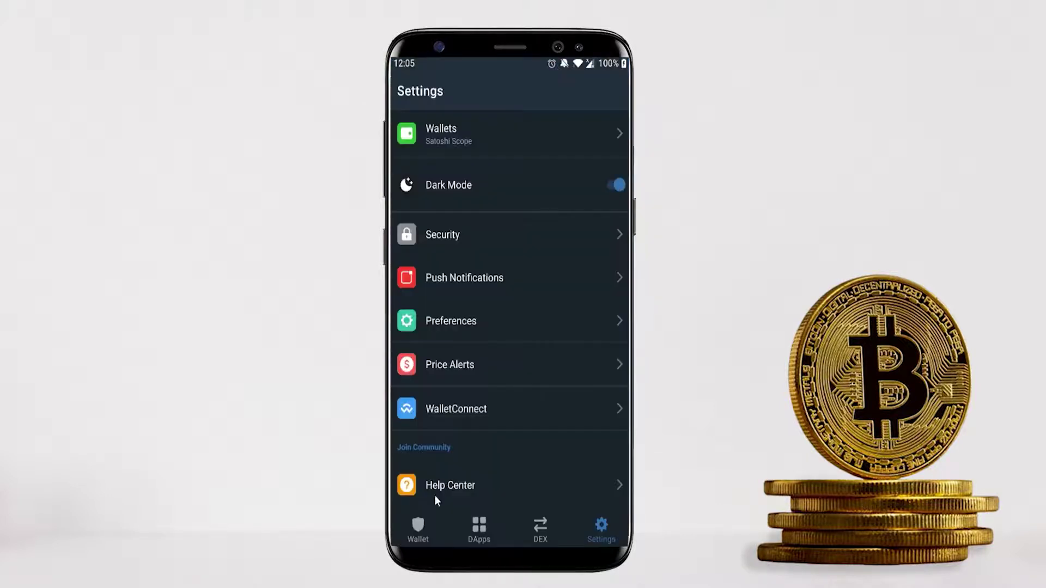
left_click(418, 525)
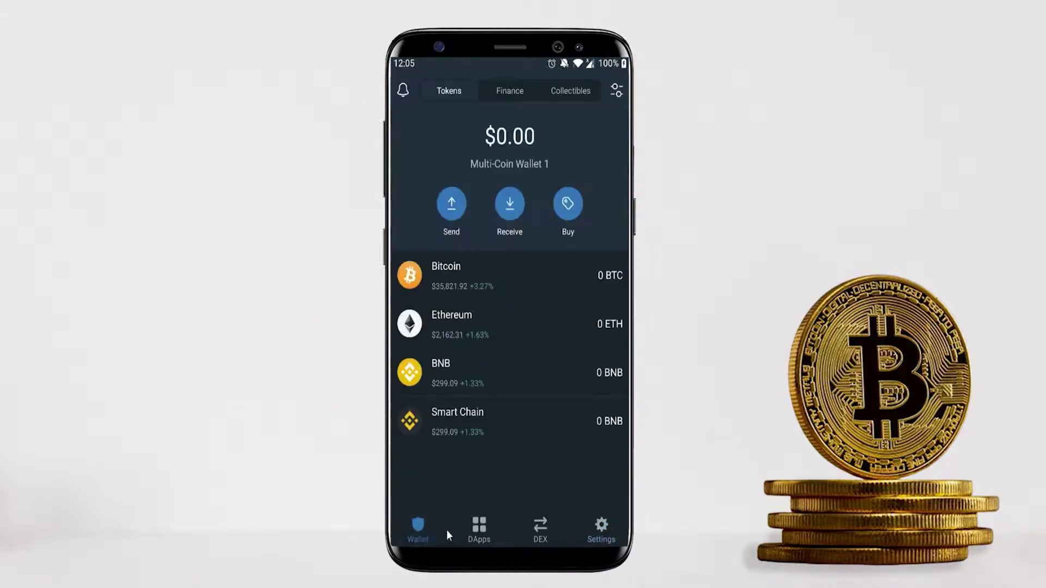
left_click(600, 528)
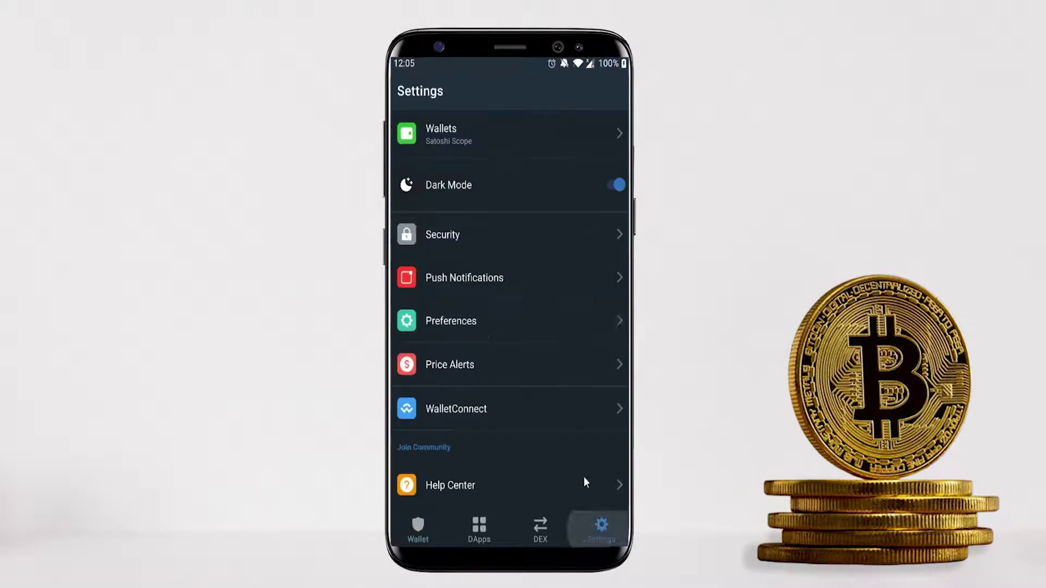
left_click(615, 187)
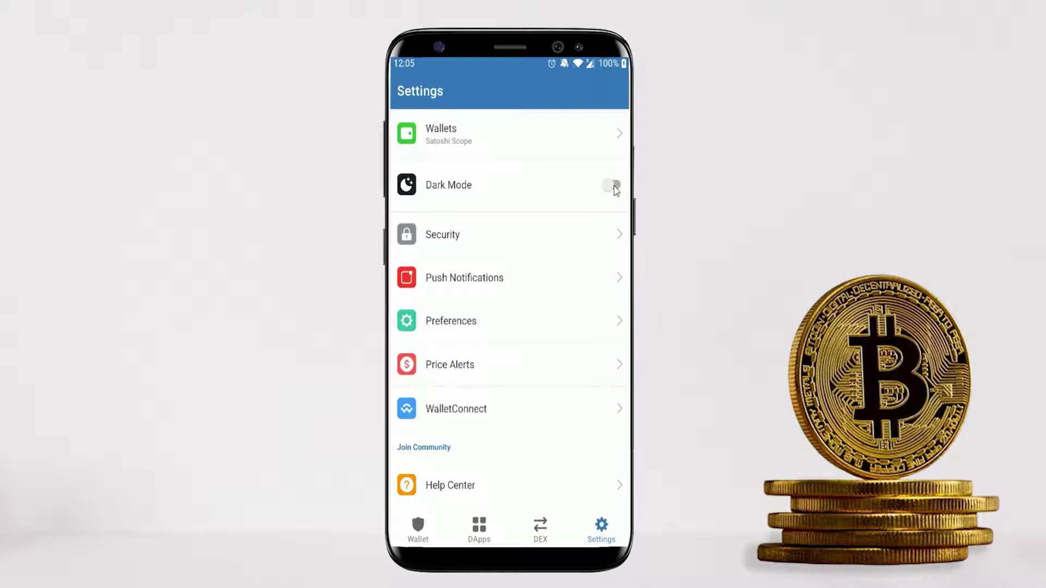
In Security settings, turn on passcode protection and require authentication for transaction signing
left_click(577, 243)
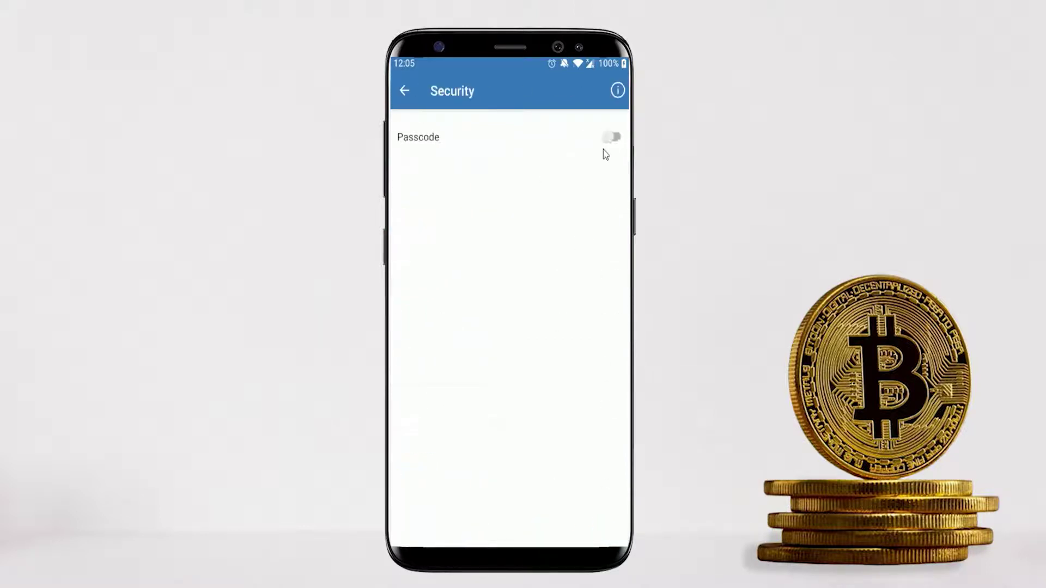
left_click(610, 138)
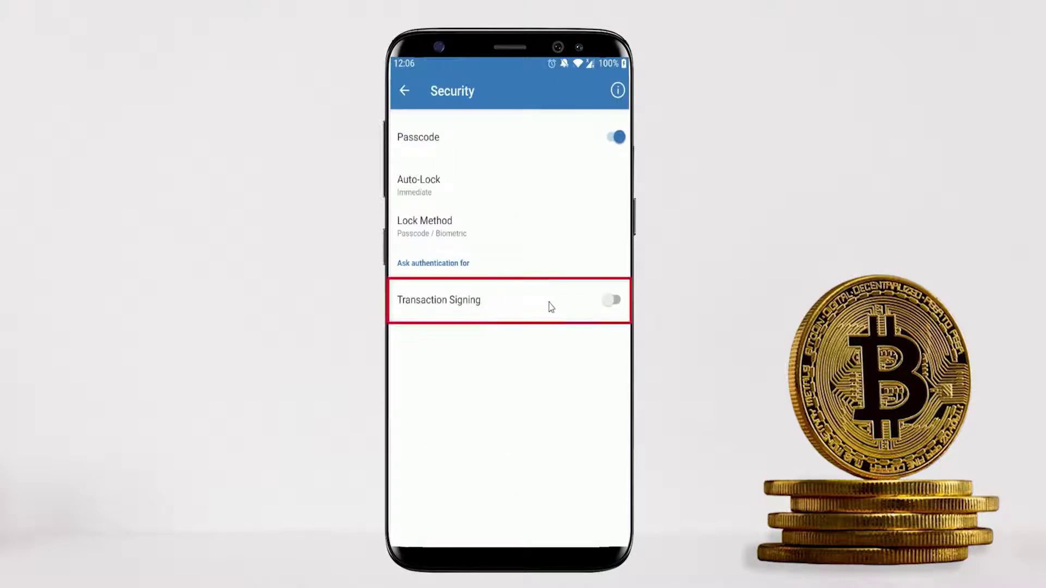
left_click(613, 302)
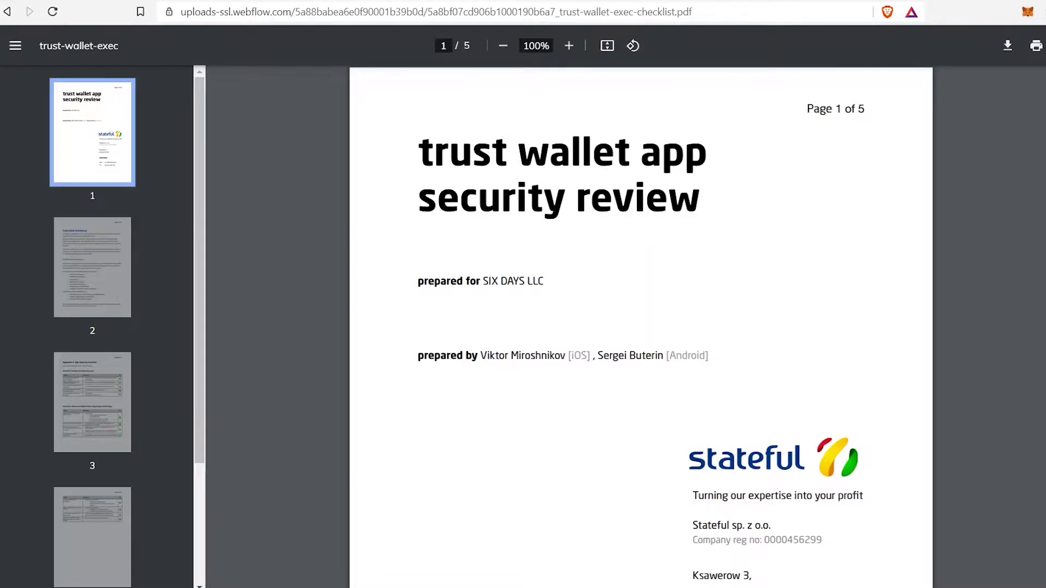
scroll(985, 163, "down", 8)
scroll(985, 163, "up", 8)
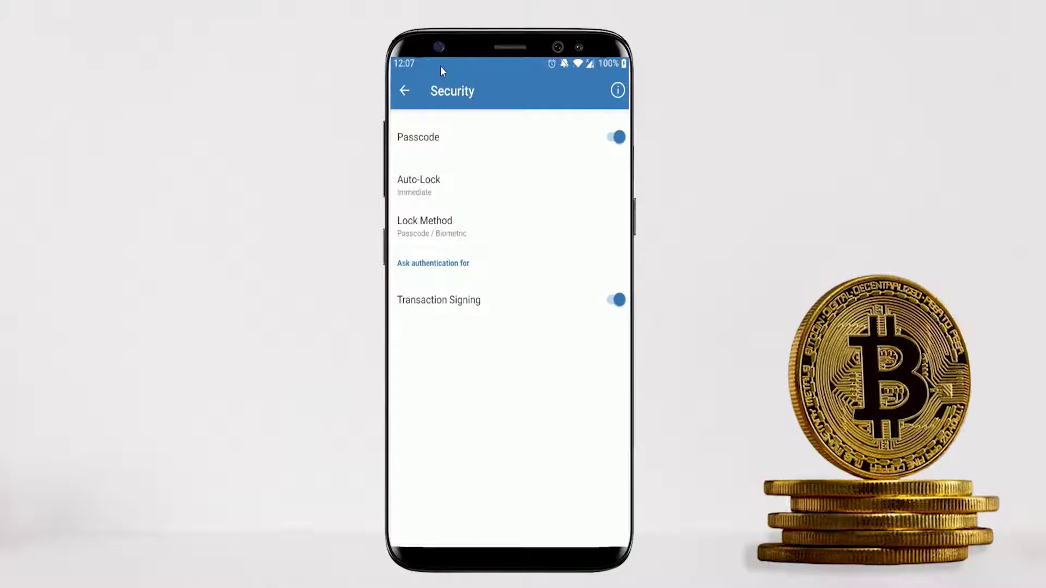
Allow push notifications and confirm the display currency stays USD
left_click(403, 90)
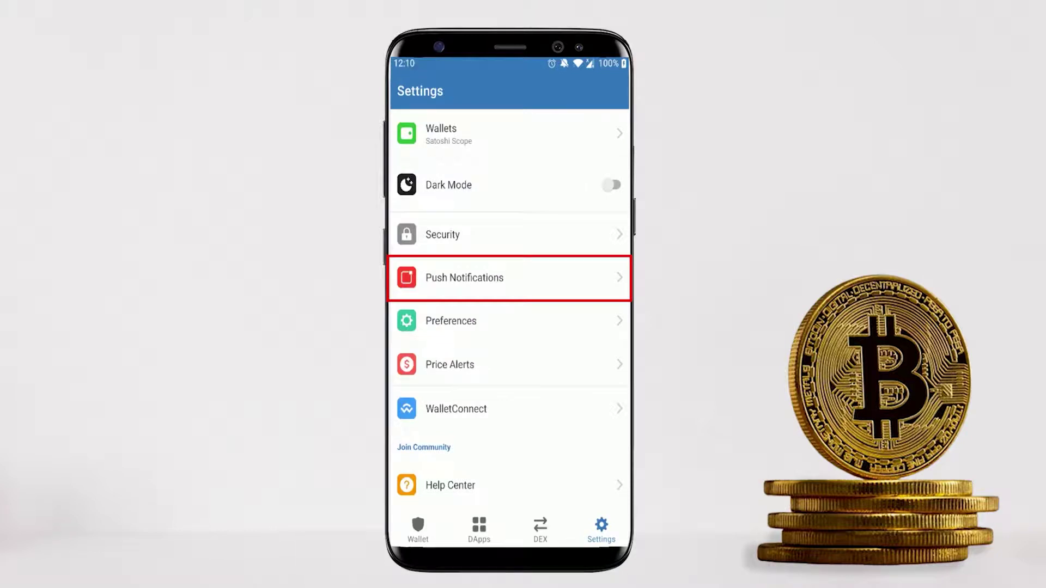
left_click(494, 277)
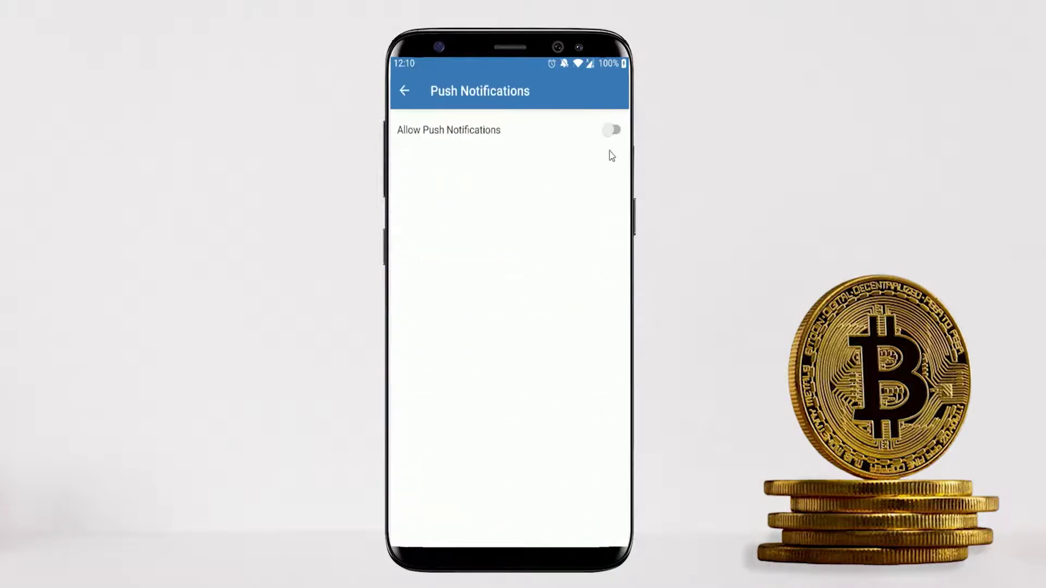
left_click(612, 131)
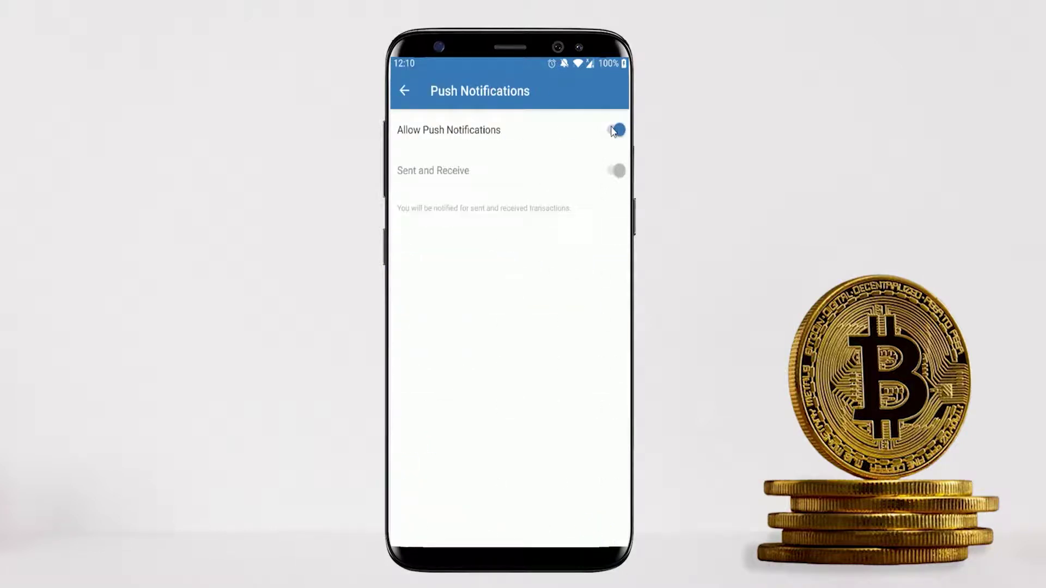
left_click(404, 91)
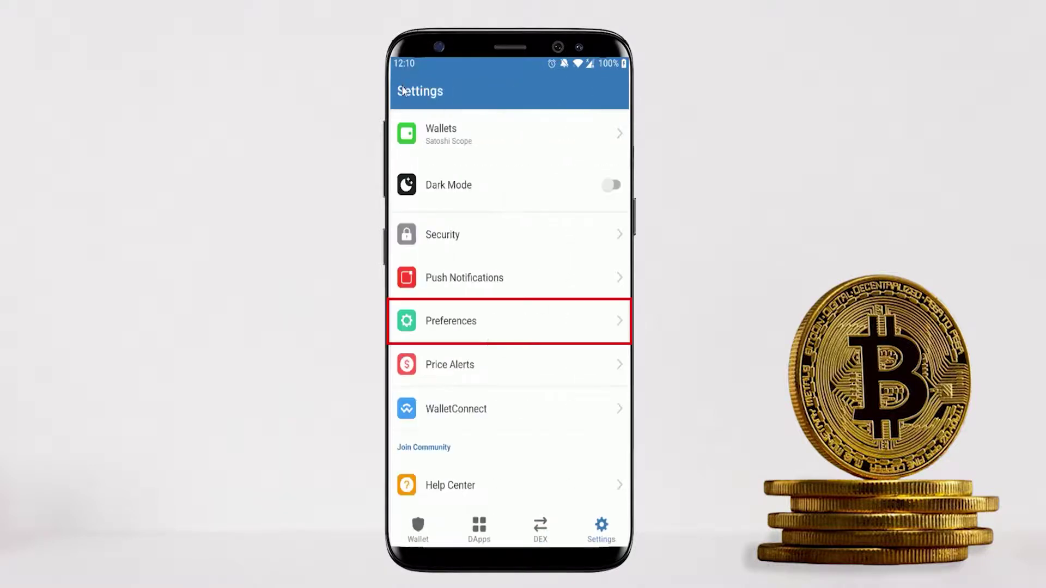
left_click(479, 324)
left_click(465, 136)
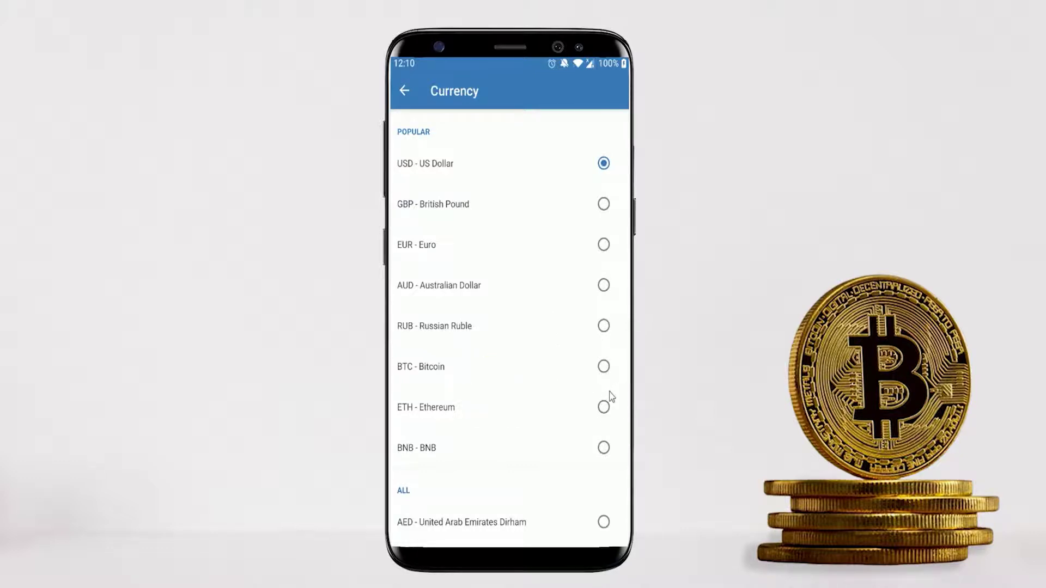
left_click(404, 93)
left_click(403, 90)
Turn on price alerts and check the Bitcoin price alert
left_click(494, 373)
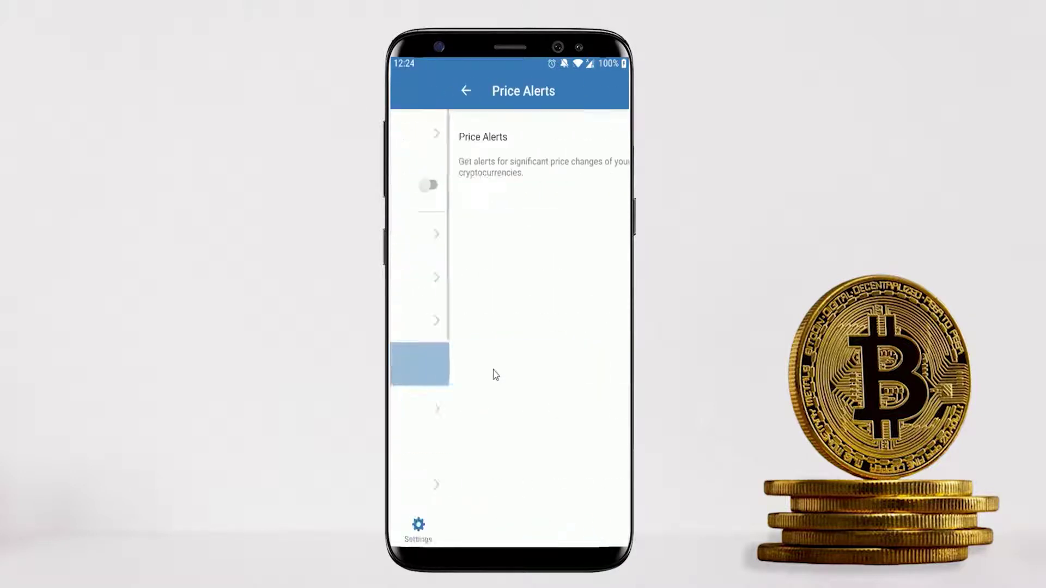
left_click(608, 139)
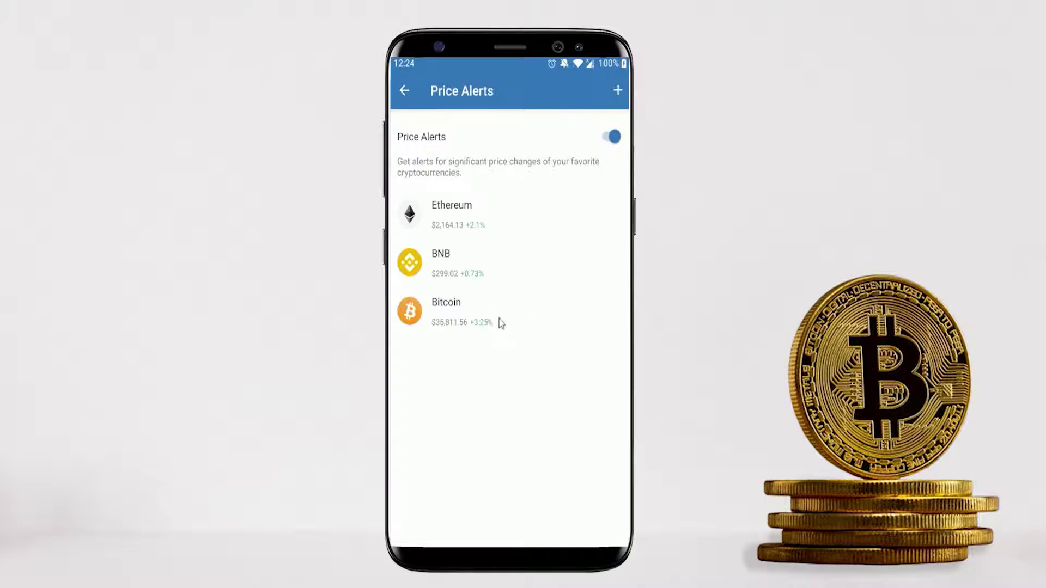
left_click(474, 309)
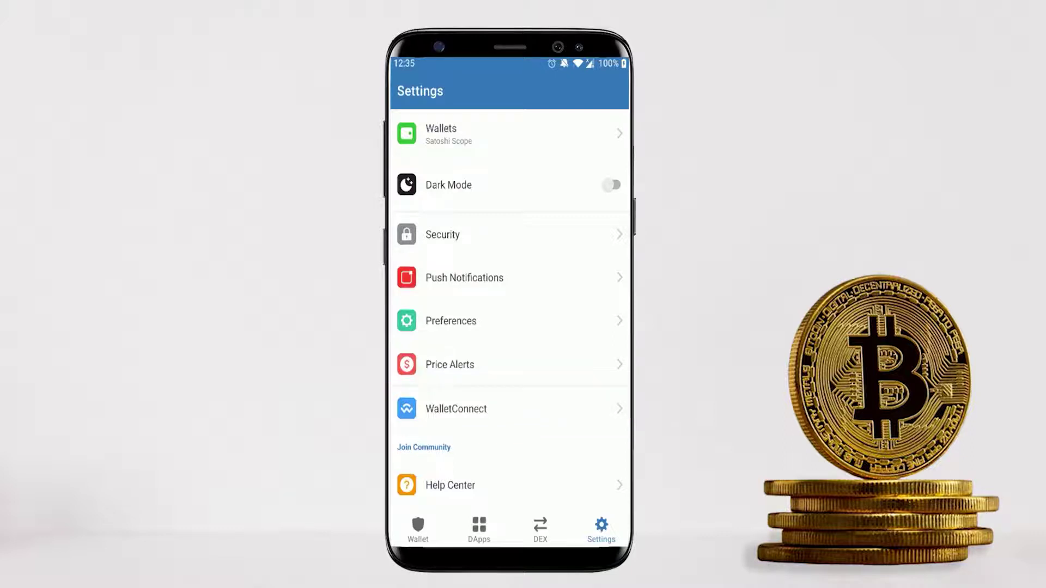
Search the token list for 'xlm' and enable Stellar (XLM) in the wallet
left_click(417, 527)
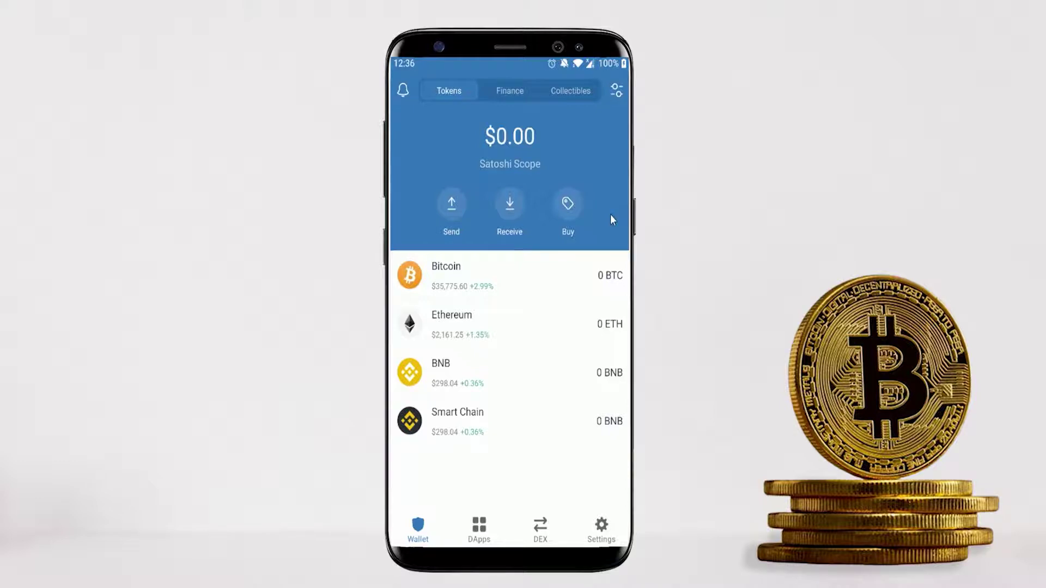
left_click(620, 92)
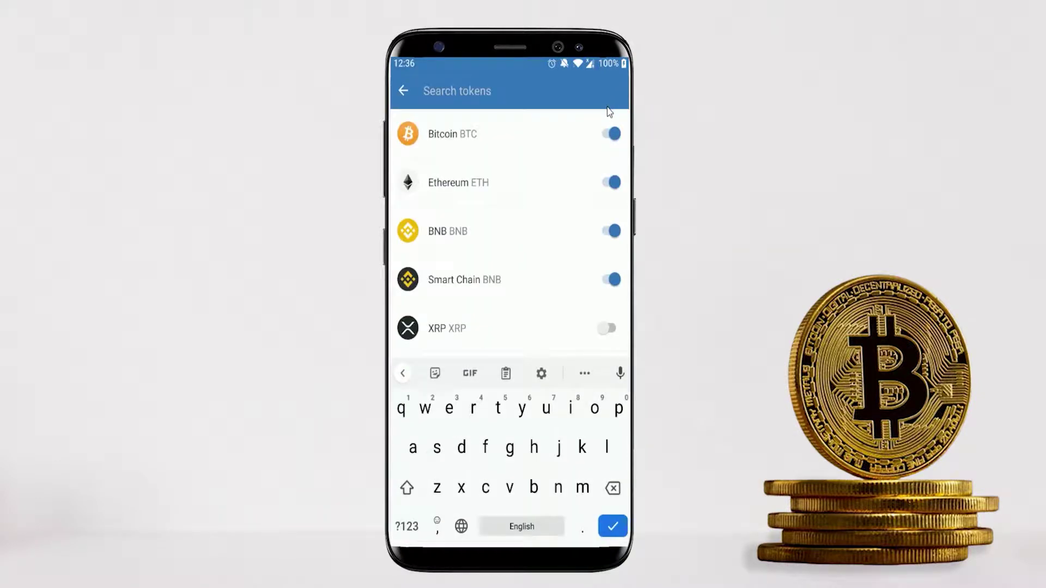
scroll(609, 112, "down", 10)
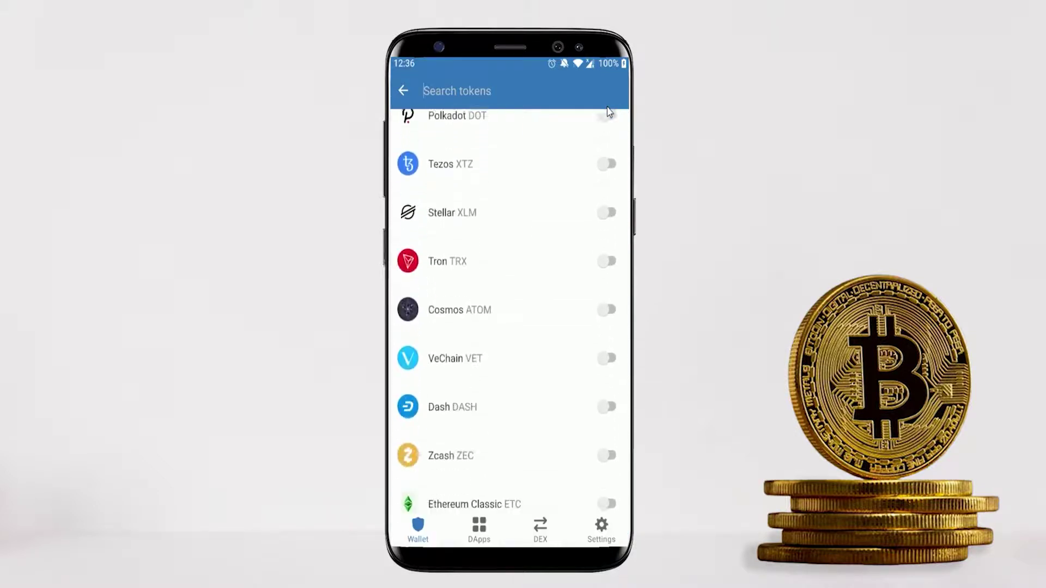
scroll(609, 111, "down", 5)
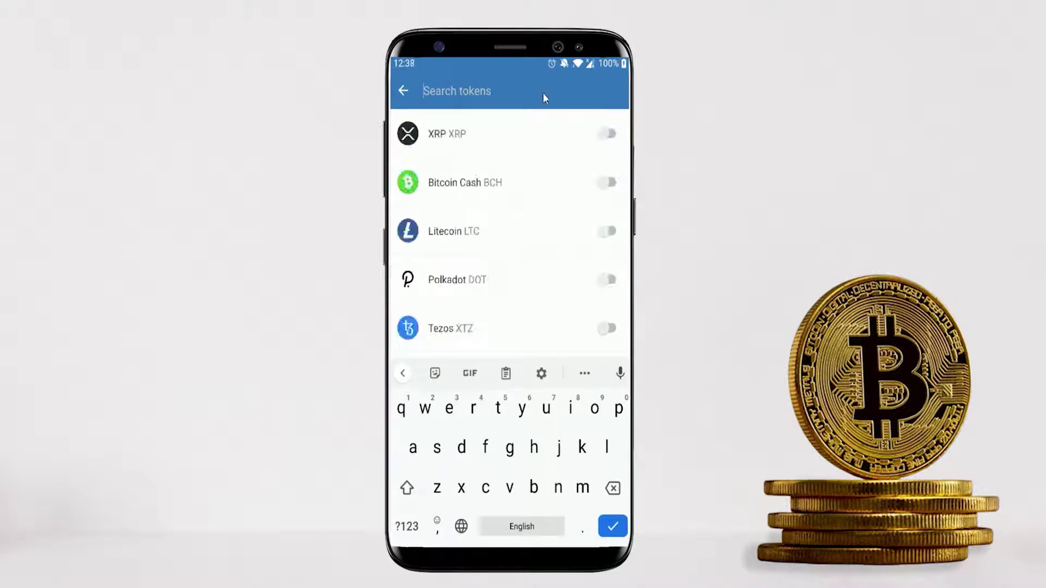
type("xlm")
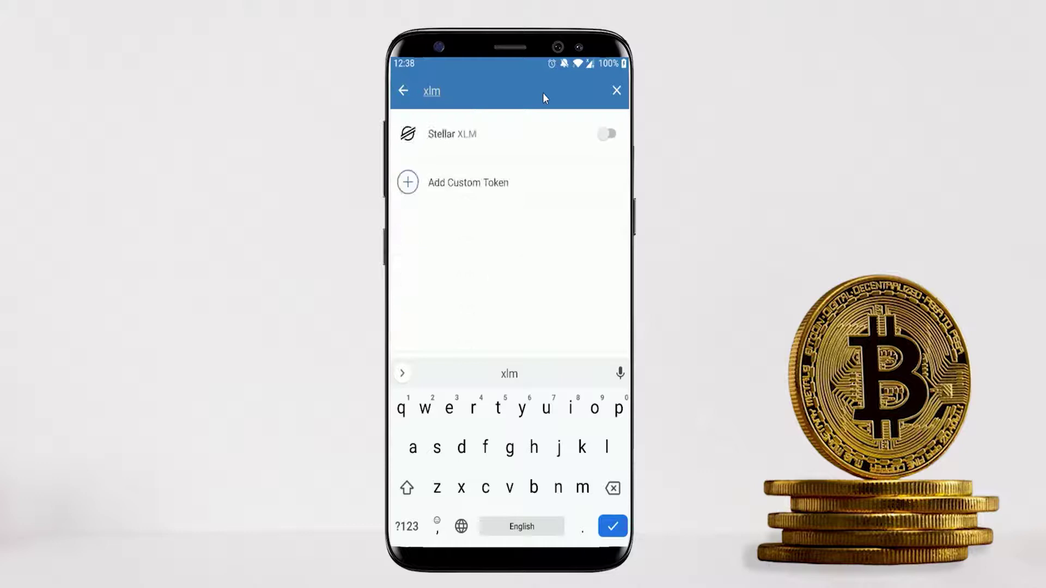
left_click(610, 135)
Show Stellar's receive address, copy it, and return to the 0 XLM Stellar page
left_click(455, 140)
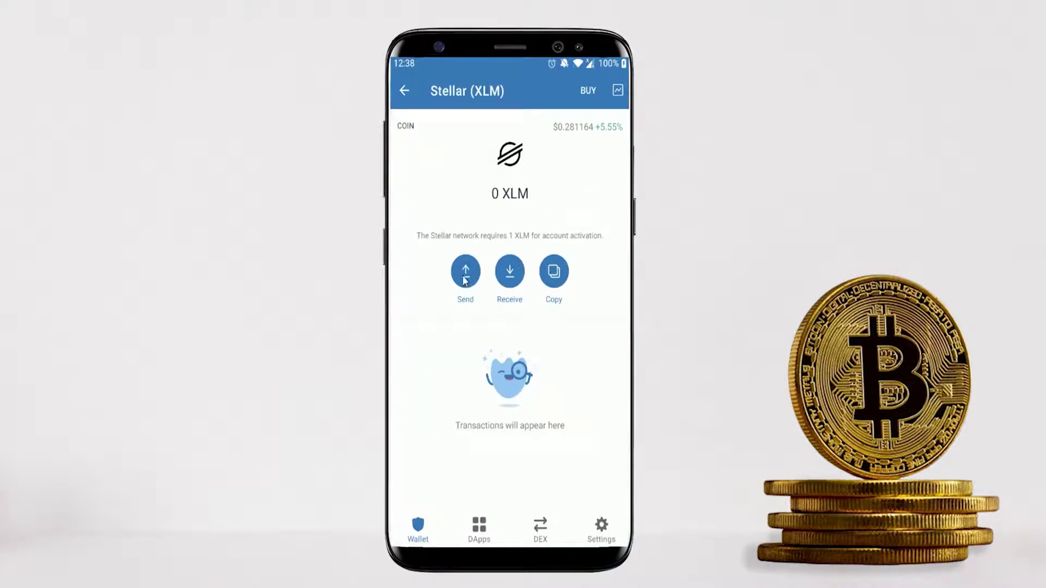
left_click(510, 276)
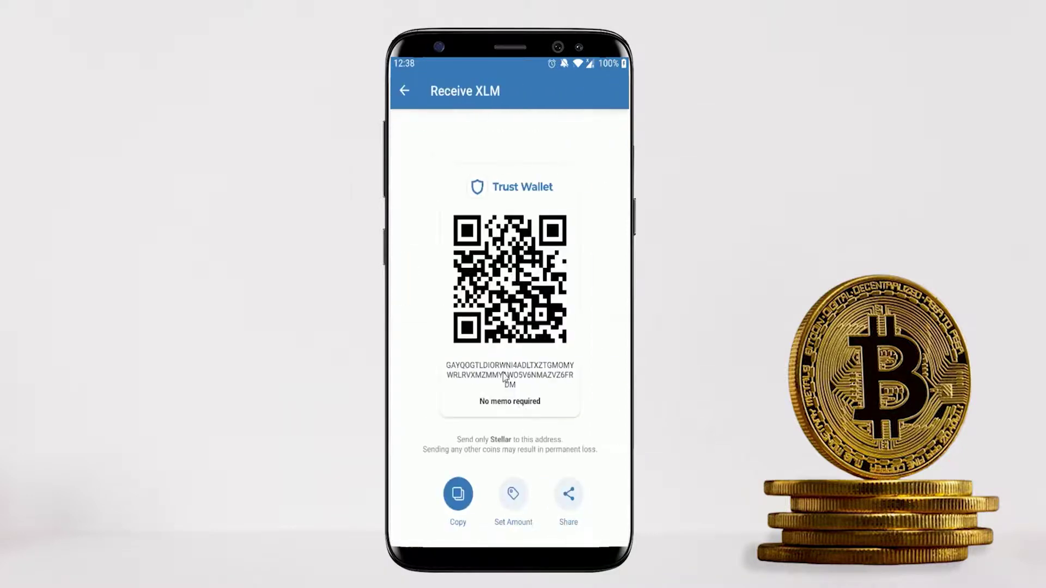
left_click(456, 494)
left_click(573, 494)
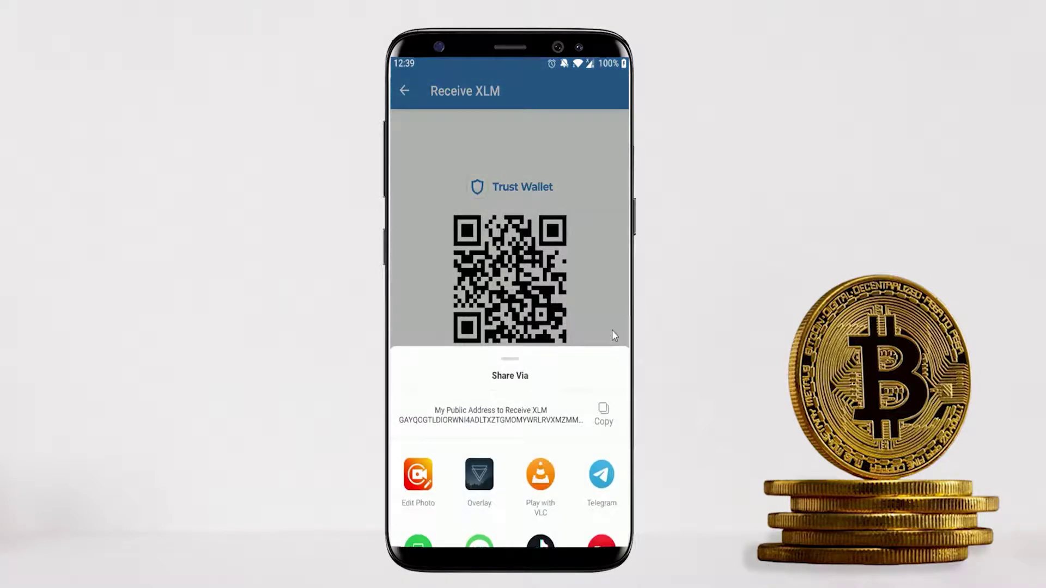
left_click(612, 329)
left_click(405, 92)
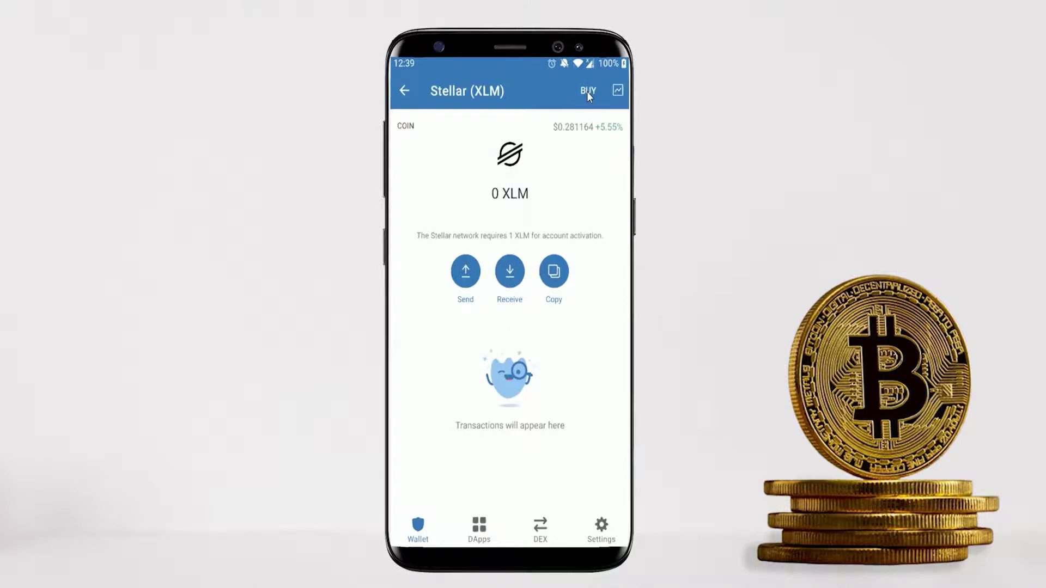
View Stellar's weekly, monthly and yearly price charts and details
left_click(617, 91)
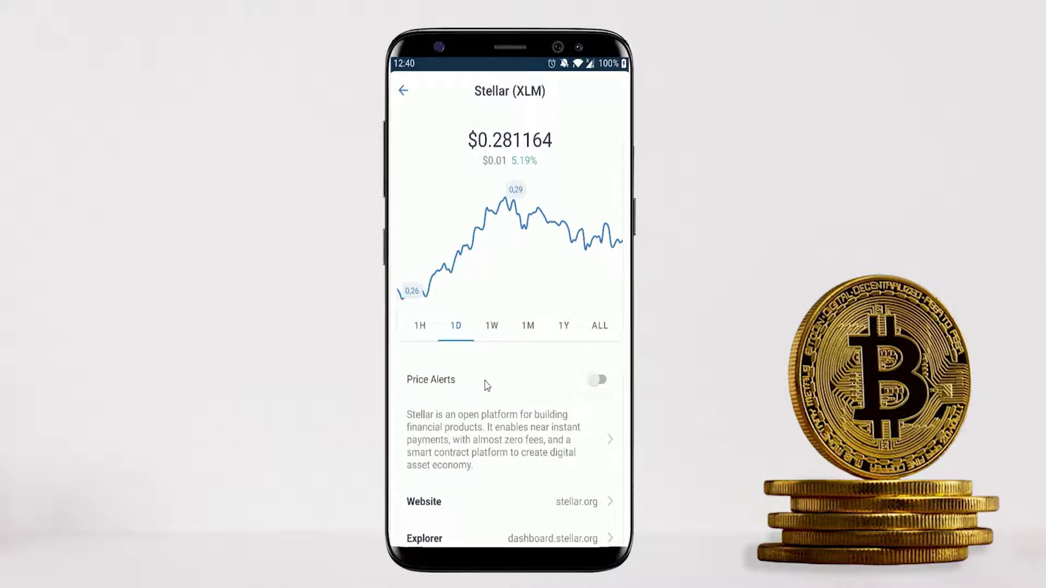
left_click(489, 329)
left_click(527, 330)
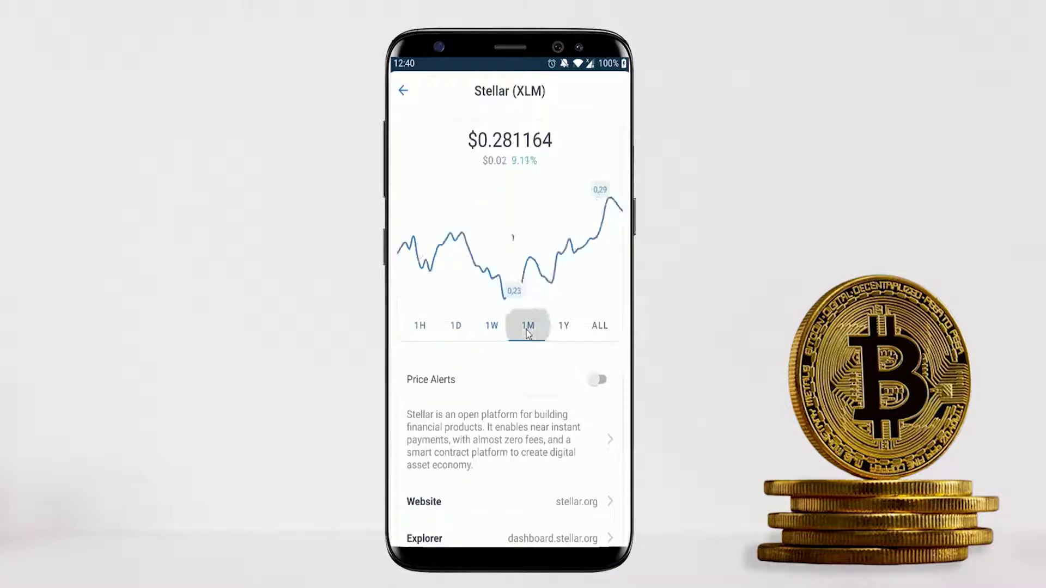
left_click(563, 329)
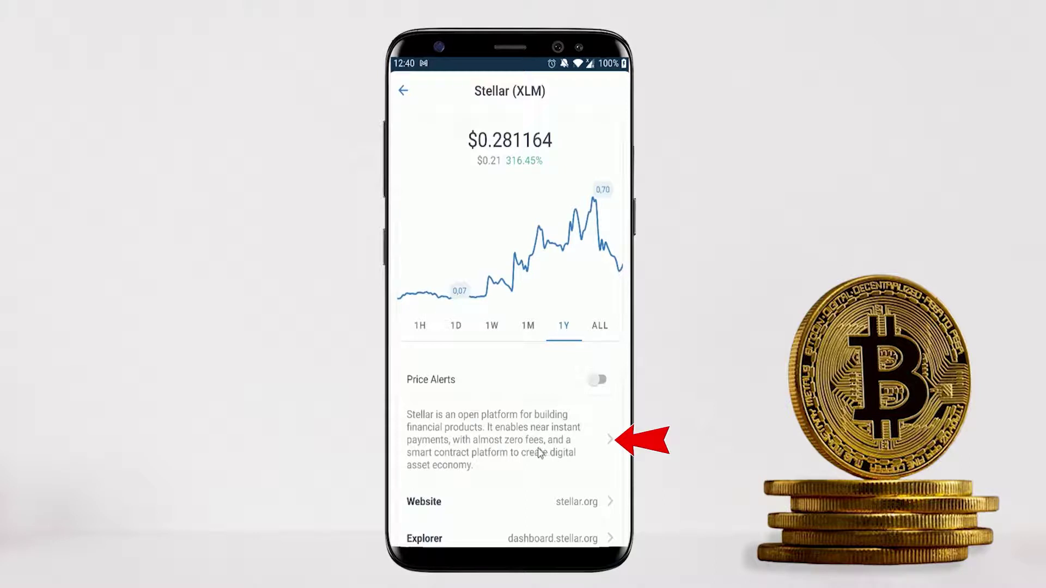
scroll(539, 452, "down", 3)
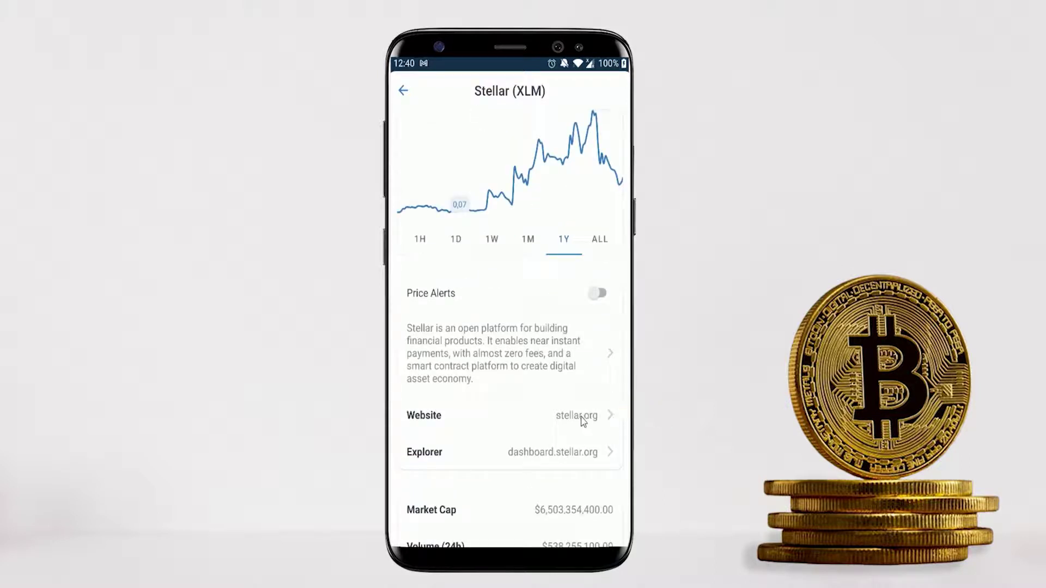
scroll(544, 403, "down", 5)
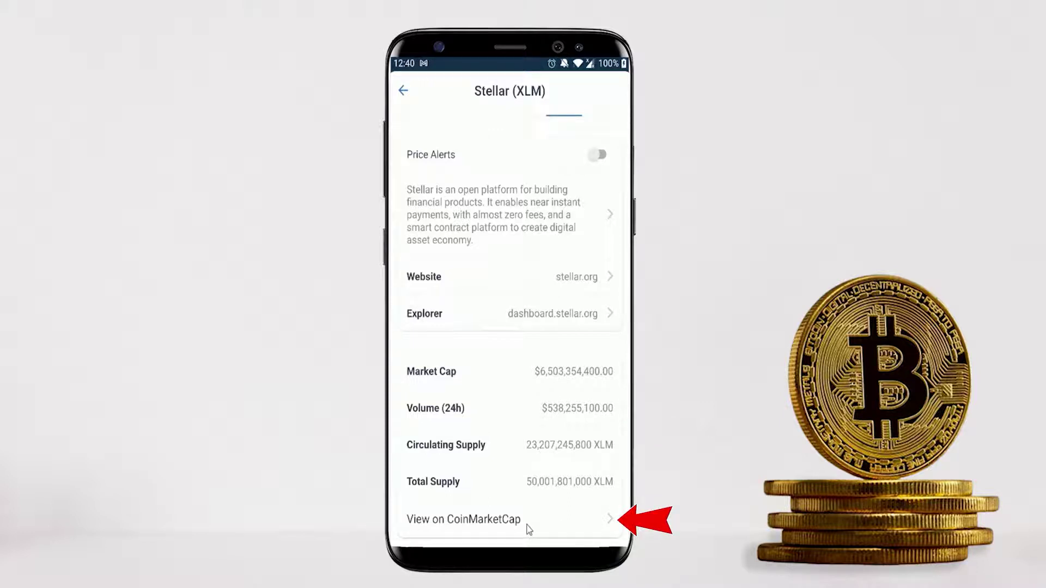
Go back through the xlm search results to the wallet token list
left_click(403, 89)
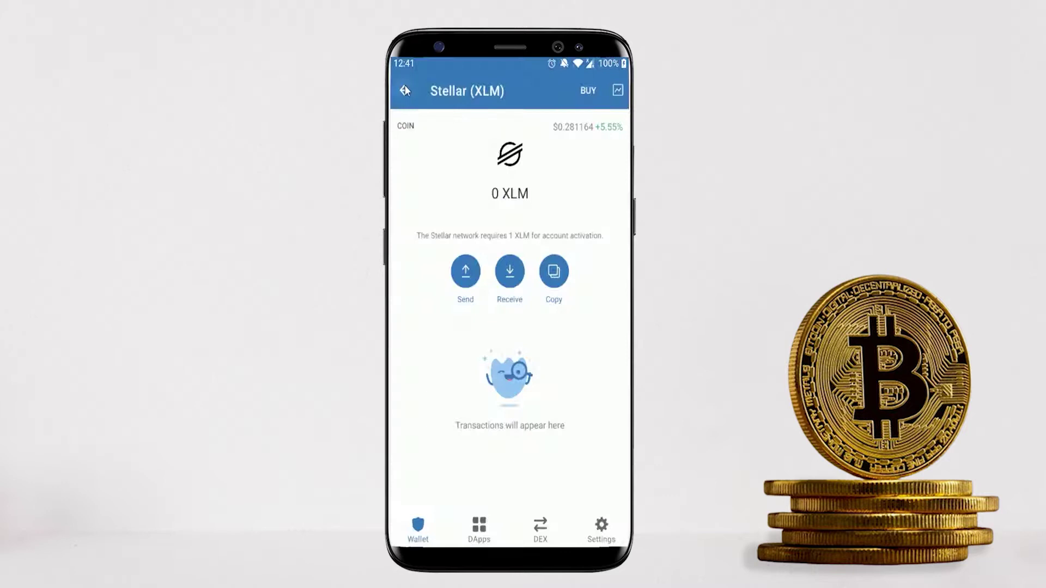
left_click(404, 87)
left_click(404, 88)
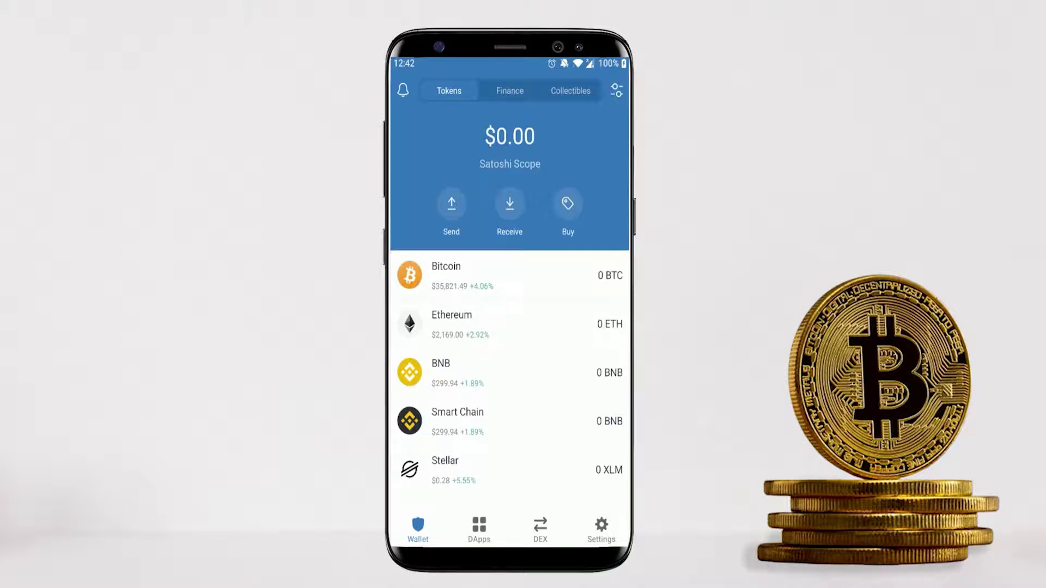
Disable the Stellar token and copy the wallet's BNB receiving address
left_click_drag(502, 472, 455, 474)
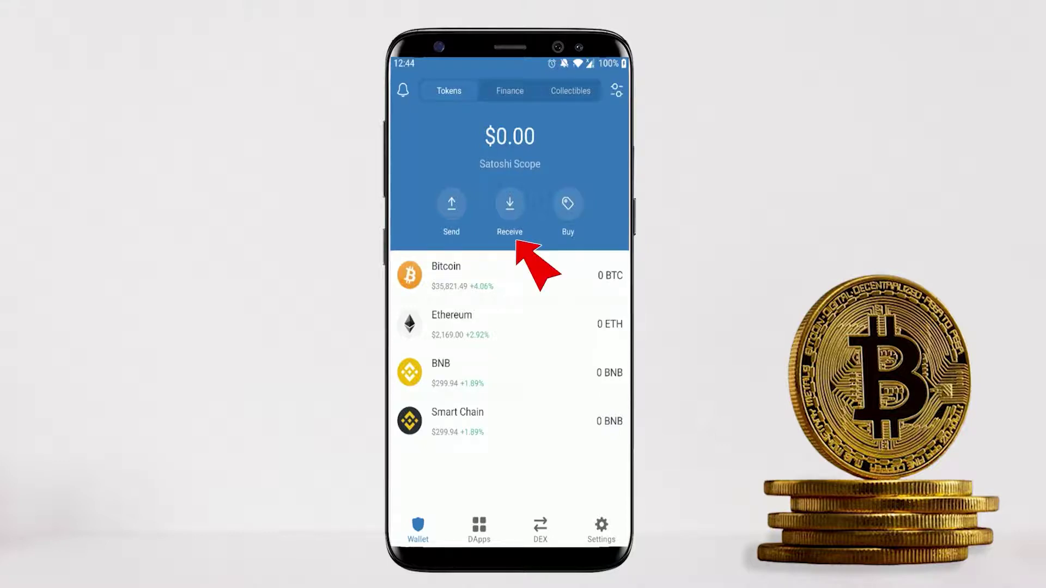
left_click(508, 201)
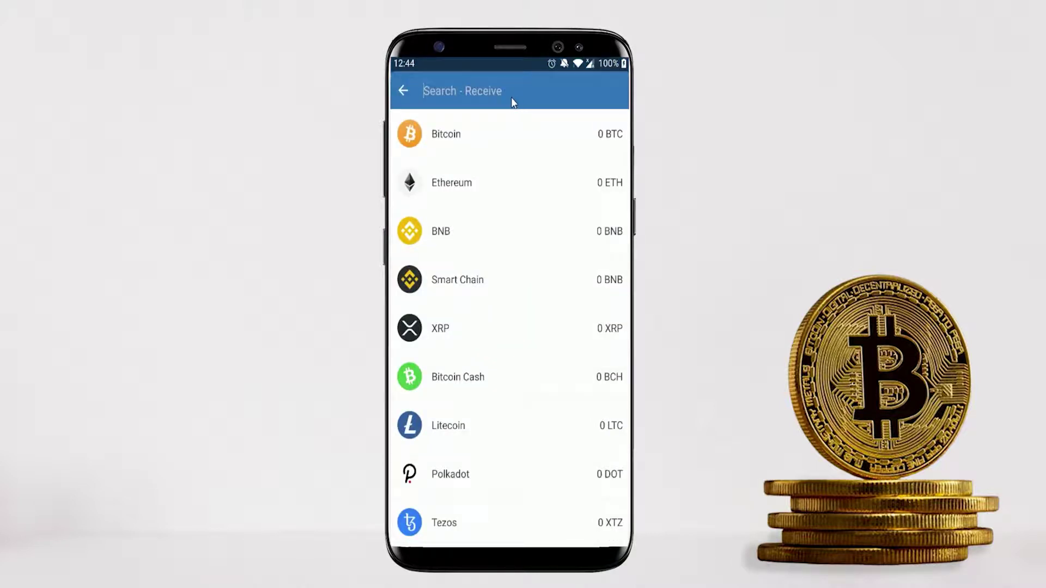
left_click(446, 235)
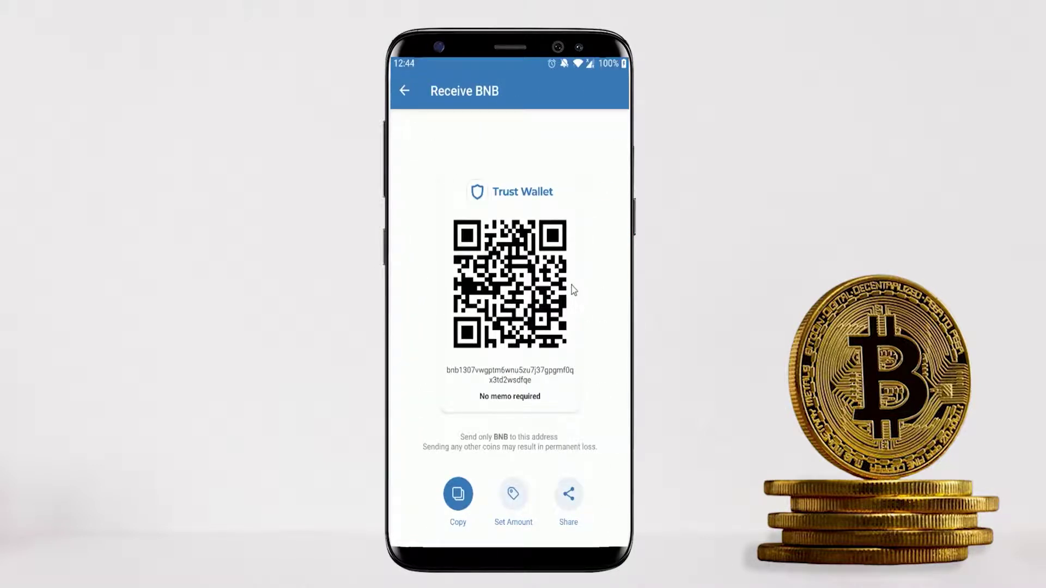
left_click(454, 500)
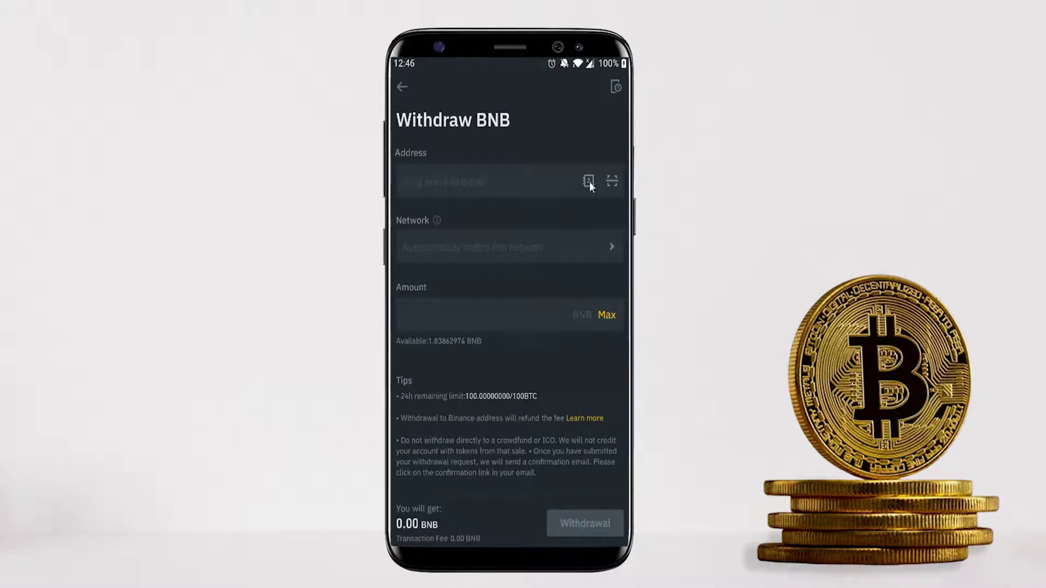
Paste the Trust Wallet BNB address as destination and keep the BEP2 network
left_click(612, 180)
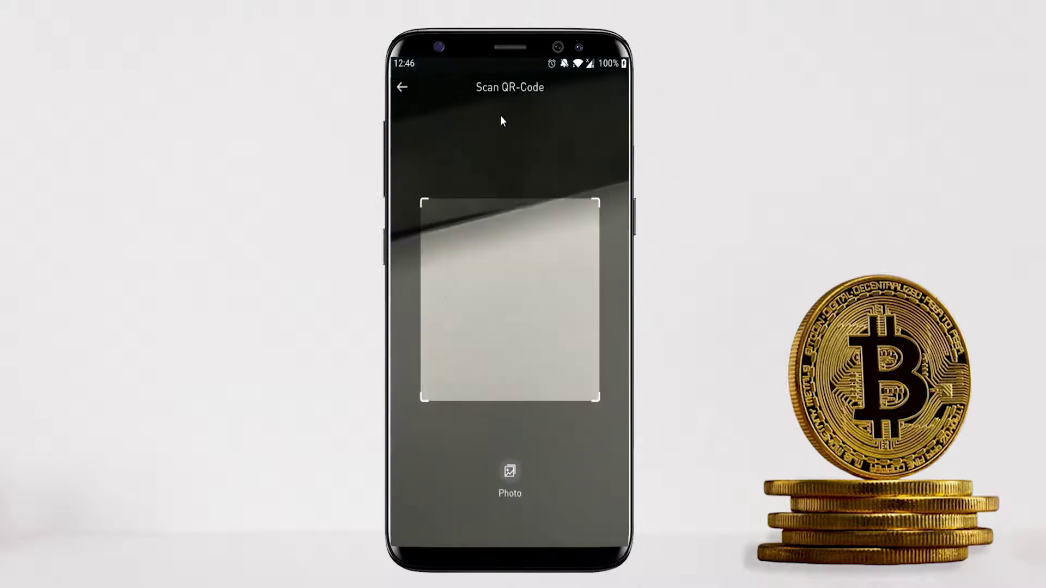
left_click(401, 86)
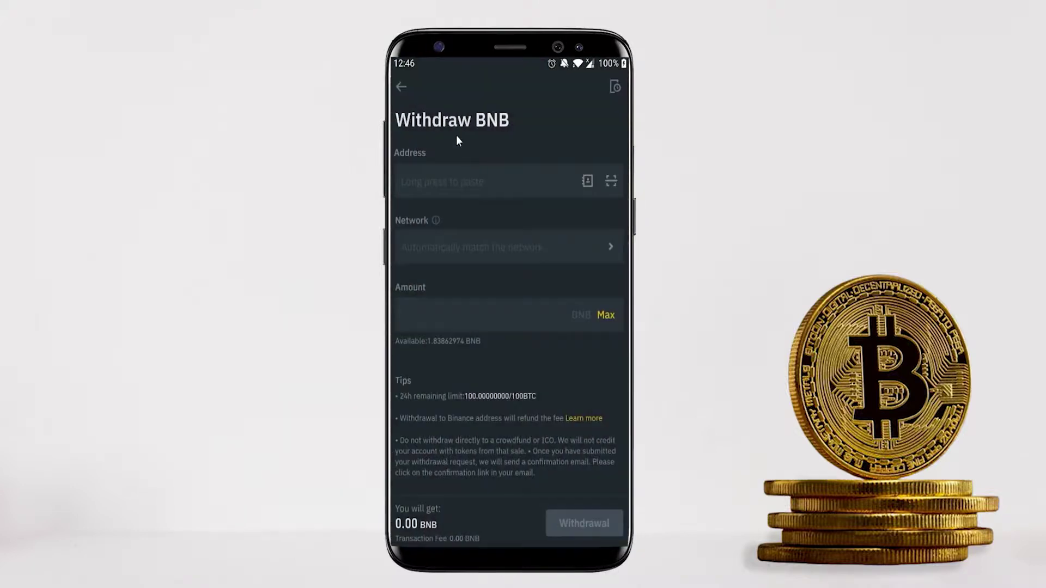
left_click(486, 184)
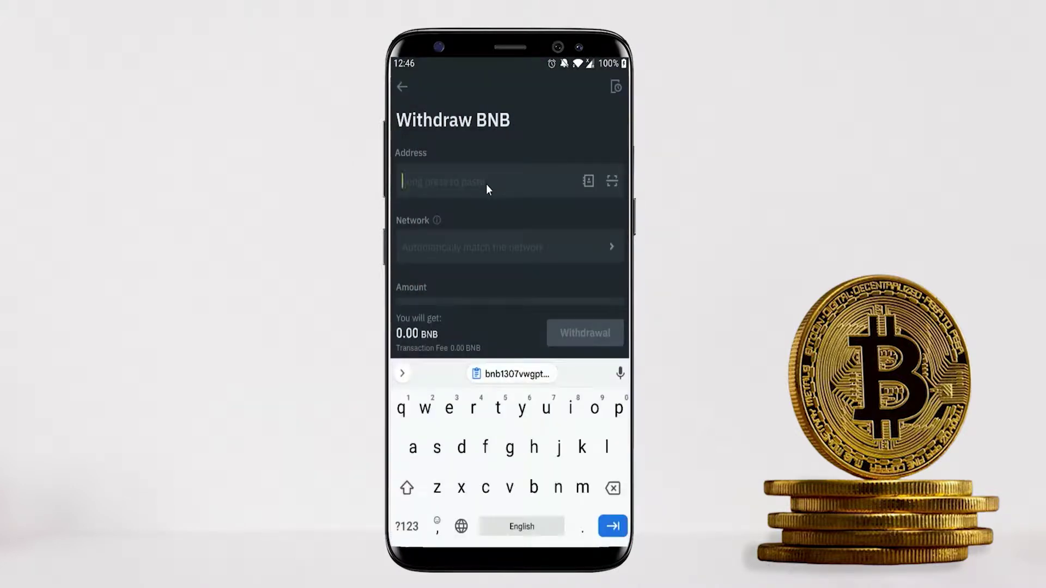
key("ctrl+v")
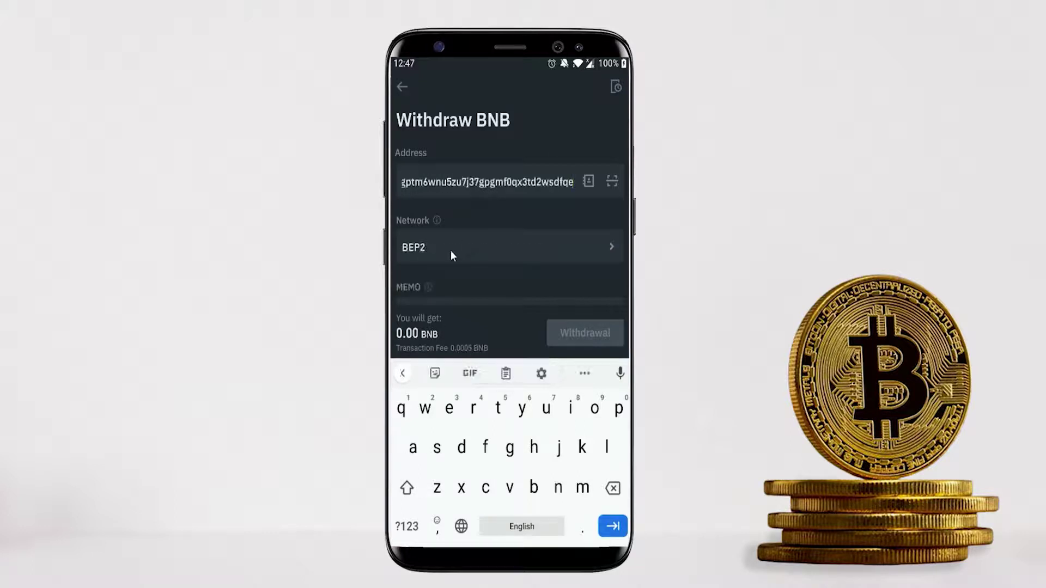
left_click(450, 252)
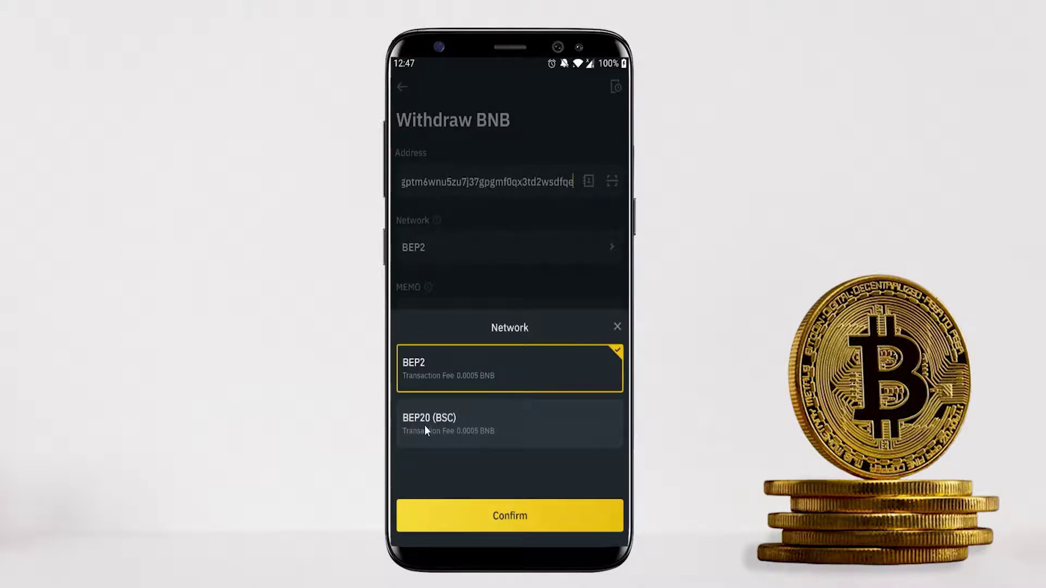
left_click(429, 194)
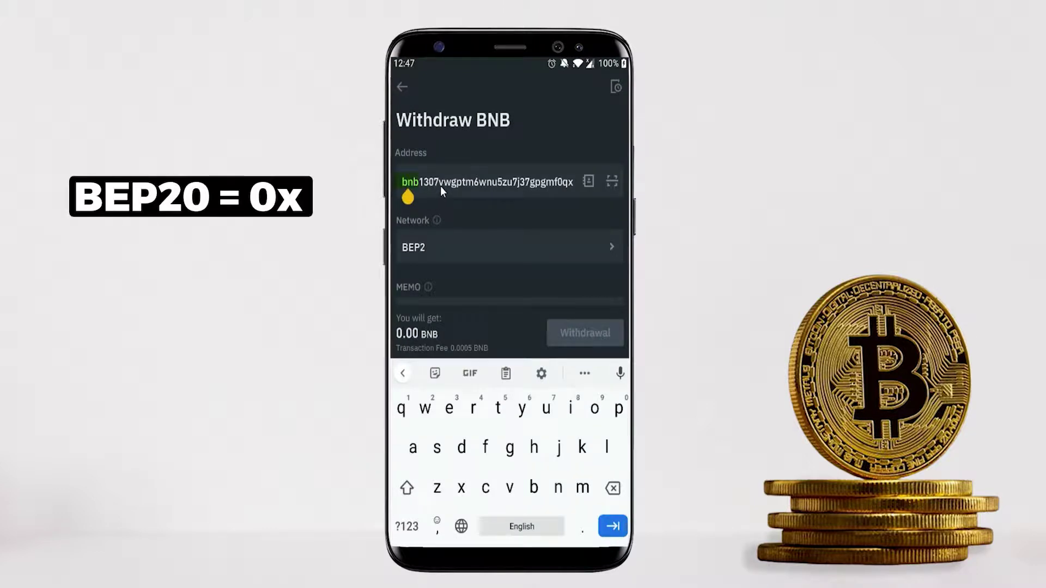
Enter 0.02 BNB as the withdrawal amount and proceed without a memo
scroll(481, 273, "down", 5)
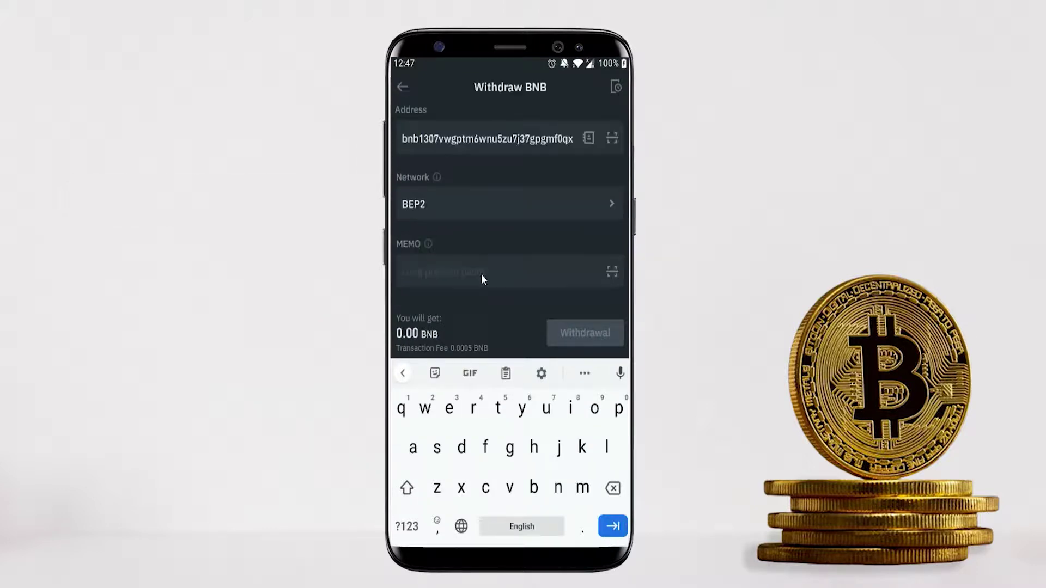
left_click(512, 248)
type("0.02")
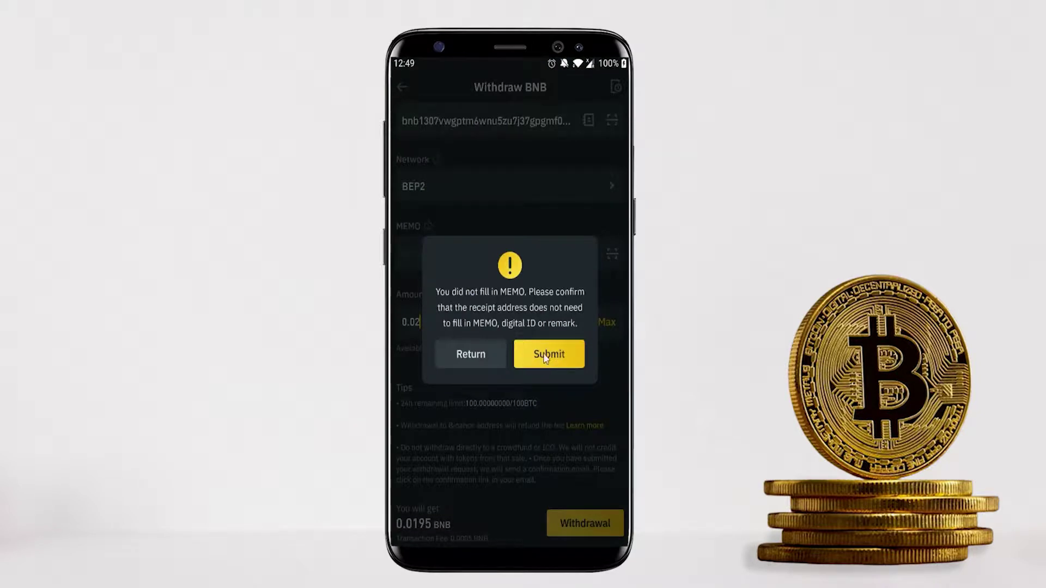
left_click(544, 359)
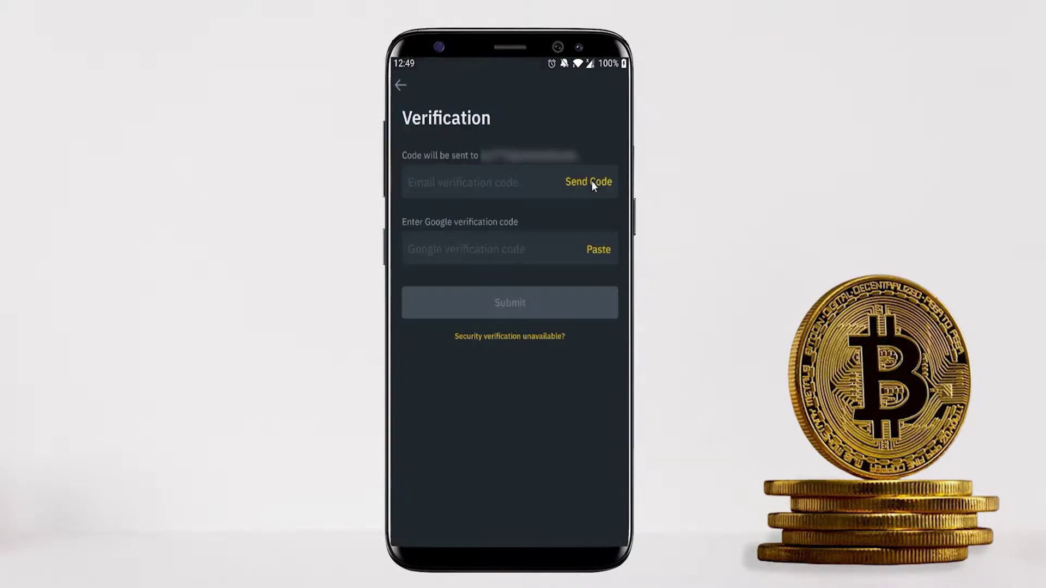
Confirm the withdrawal and submit both verification codes
left_click(591, 182)
left_click(439, 182)
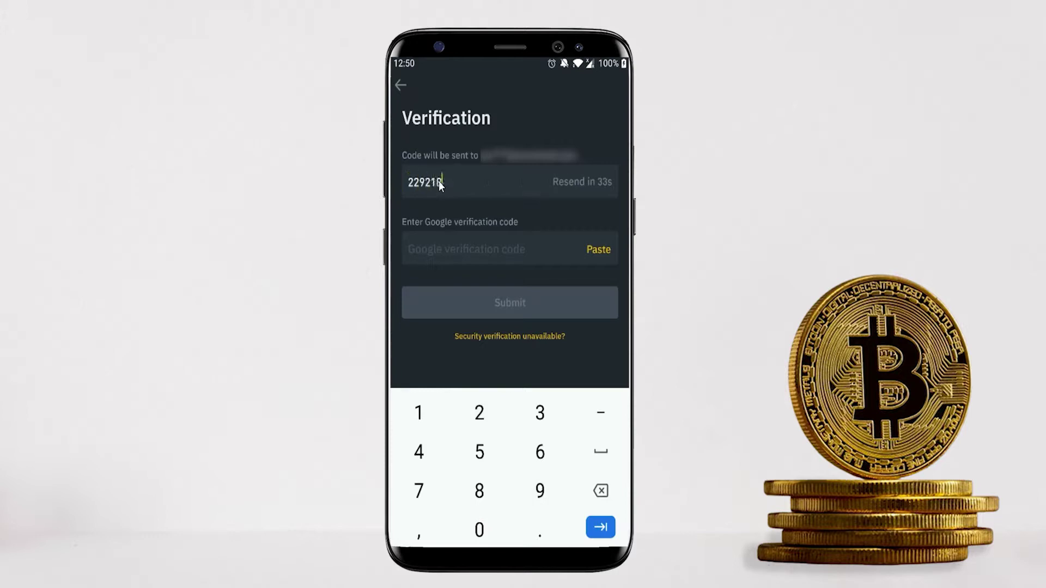
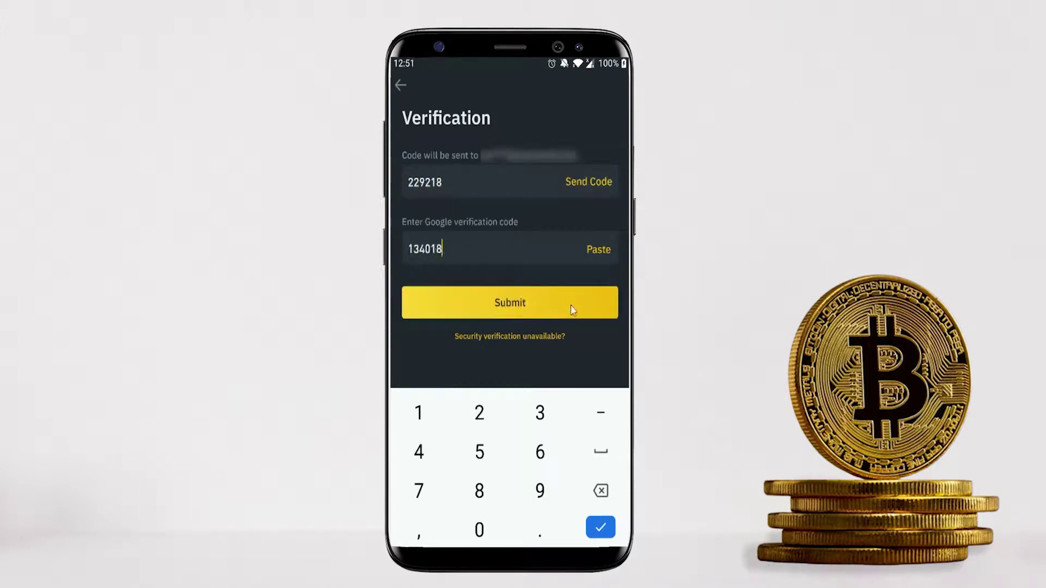
left_click(570, 305)
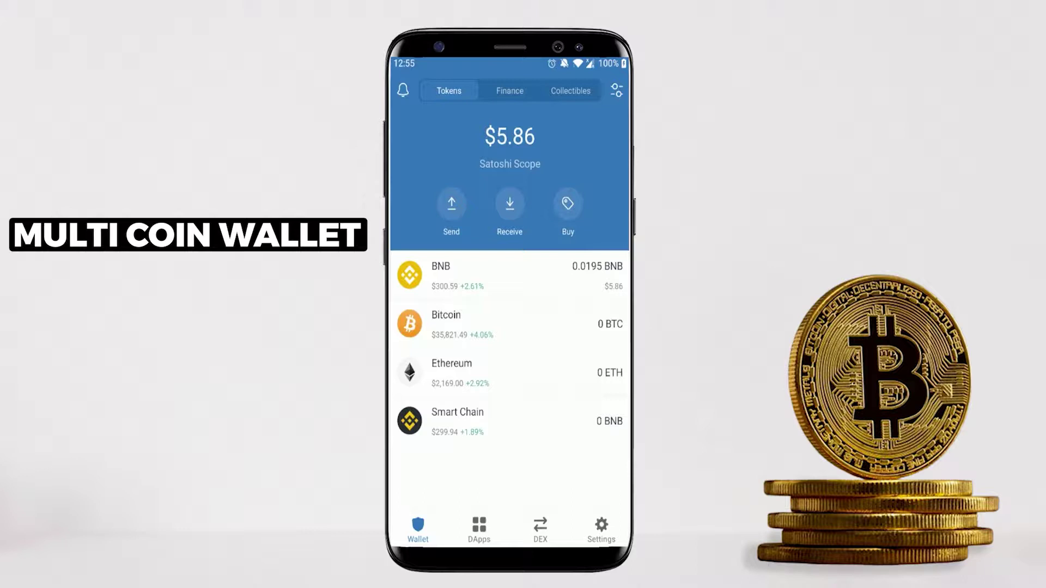
left_click(492, 282)
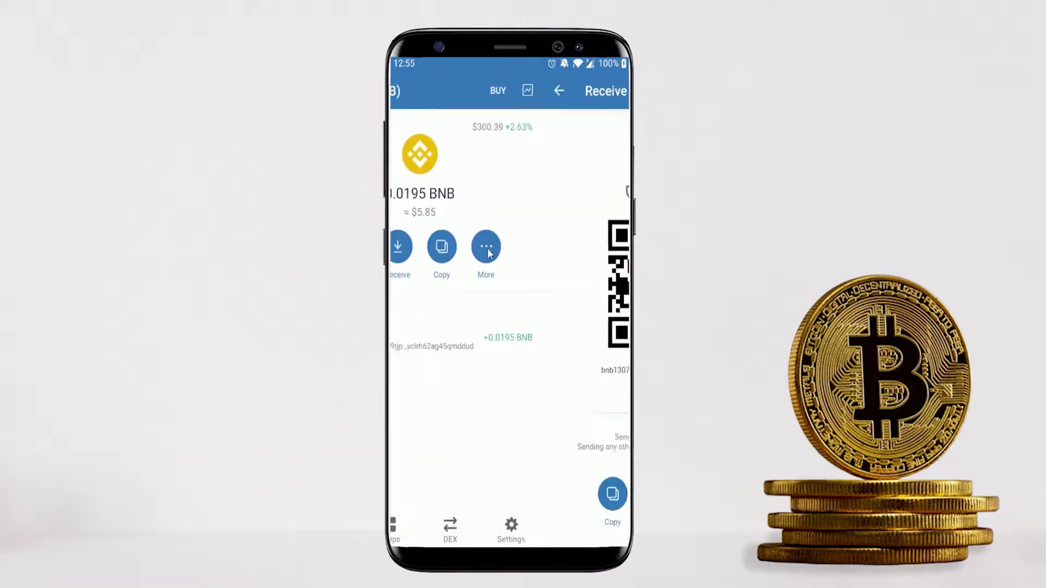
left_click(487, 247)
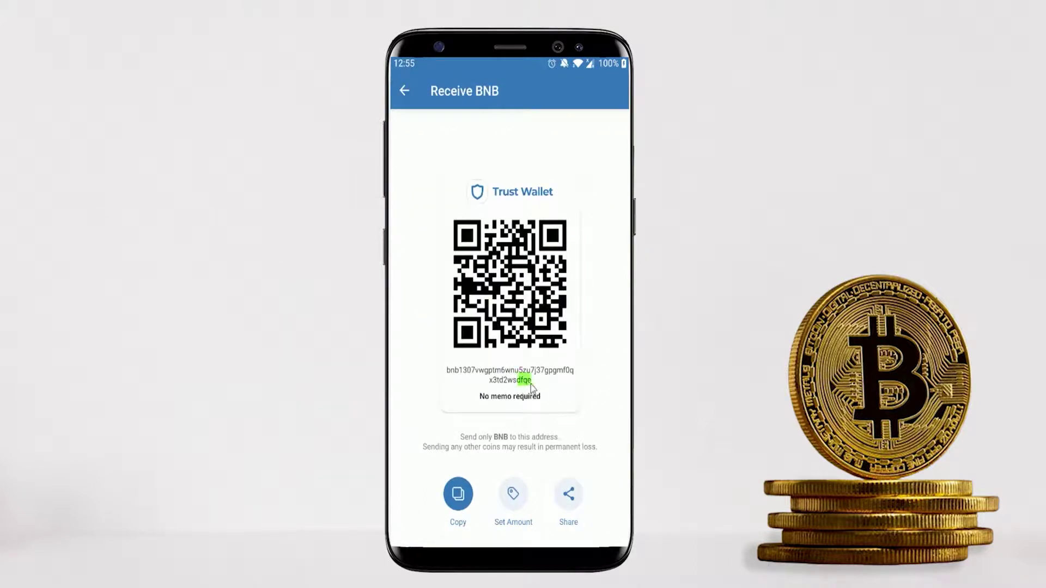
left_click(403, 91)
left_click(403, 91)
left_click(487, 333)
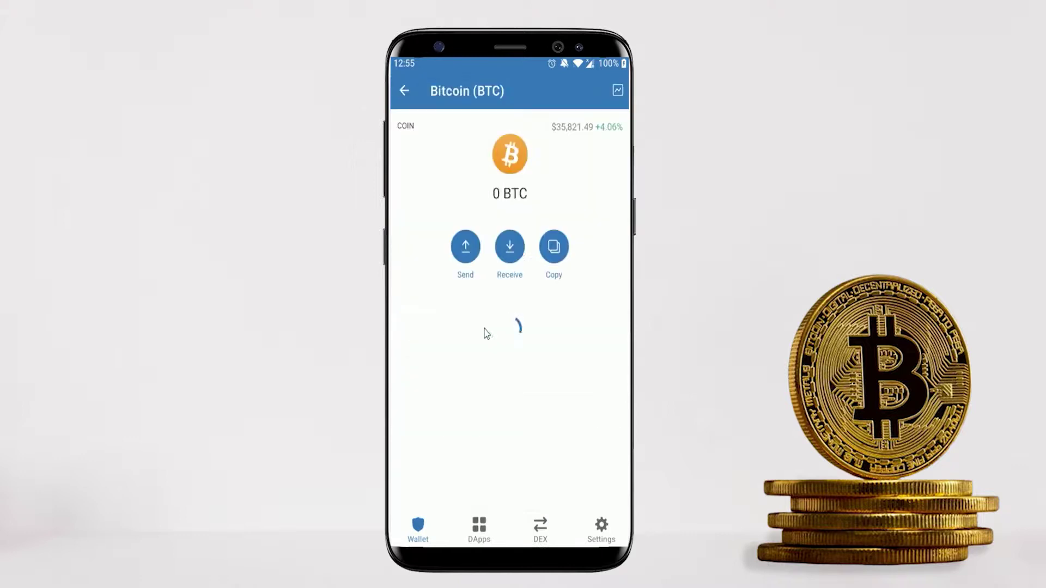
left_click(509, 246)
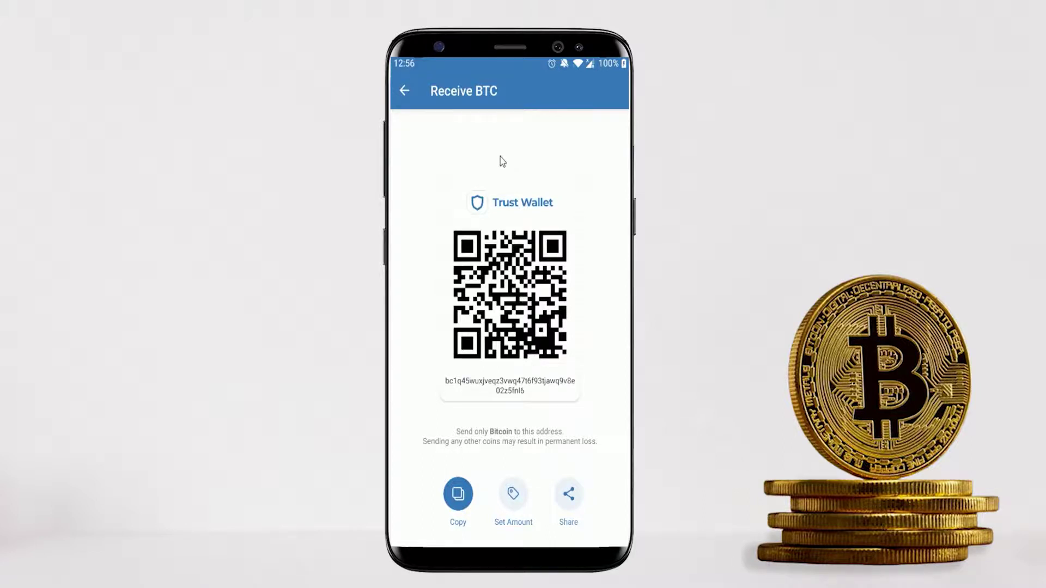
left_click(406, 93)
left_click(406, 93)
left_click(479, 321)
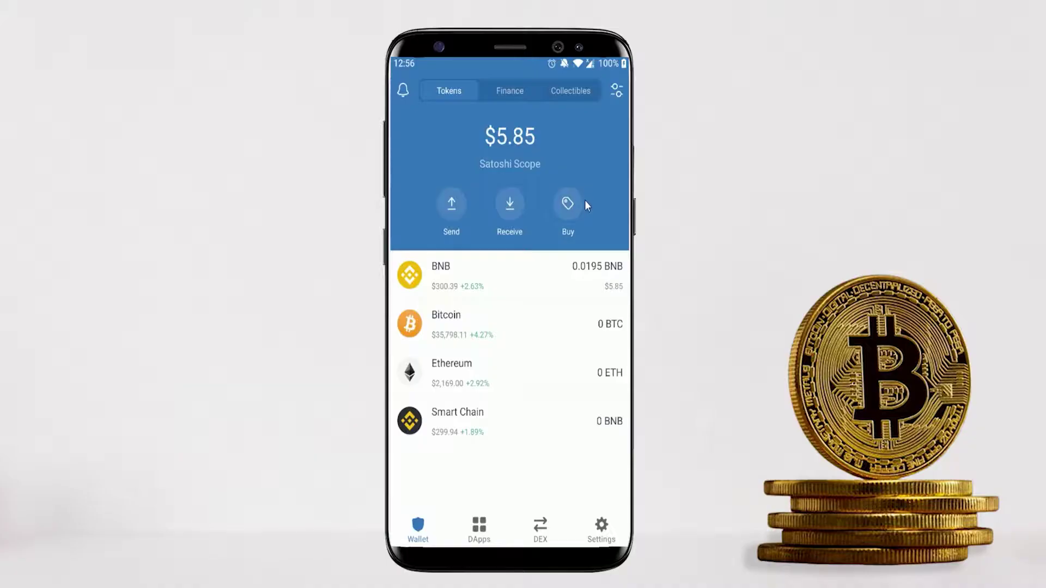
Buy $50 of Bitcoin with Simplex as provider and continue to checkout
left_click(561, 204)
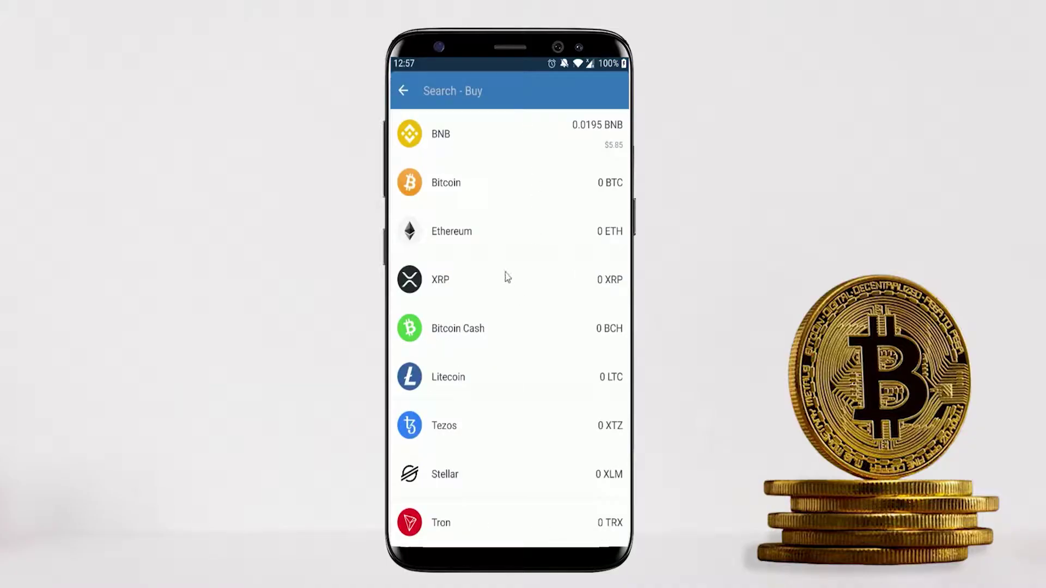
left_click(448, 182)
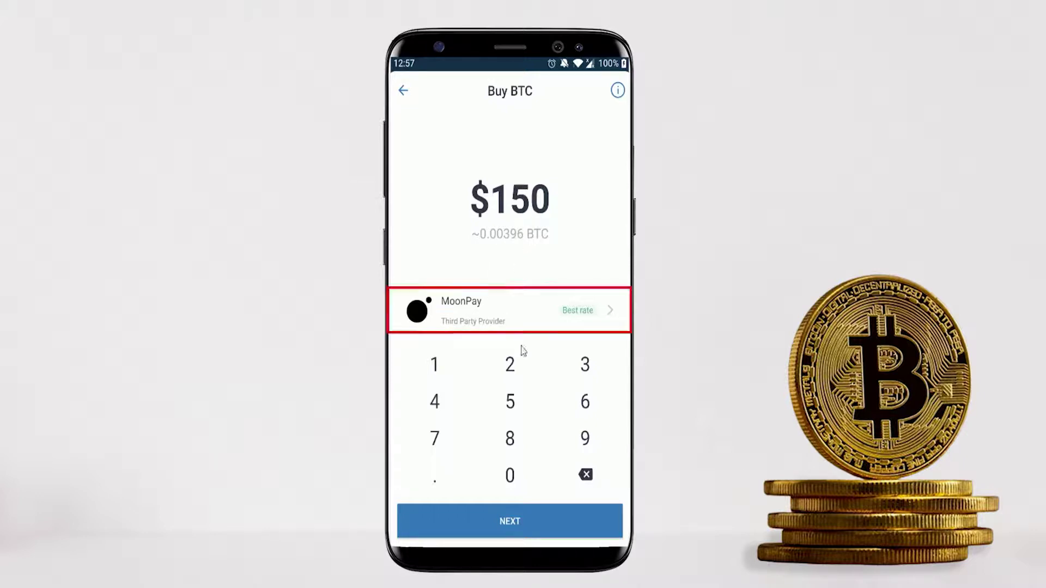
left_click(518, 312)
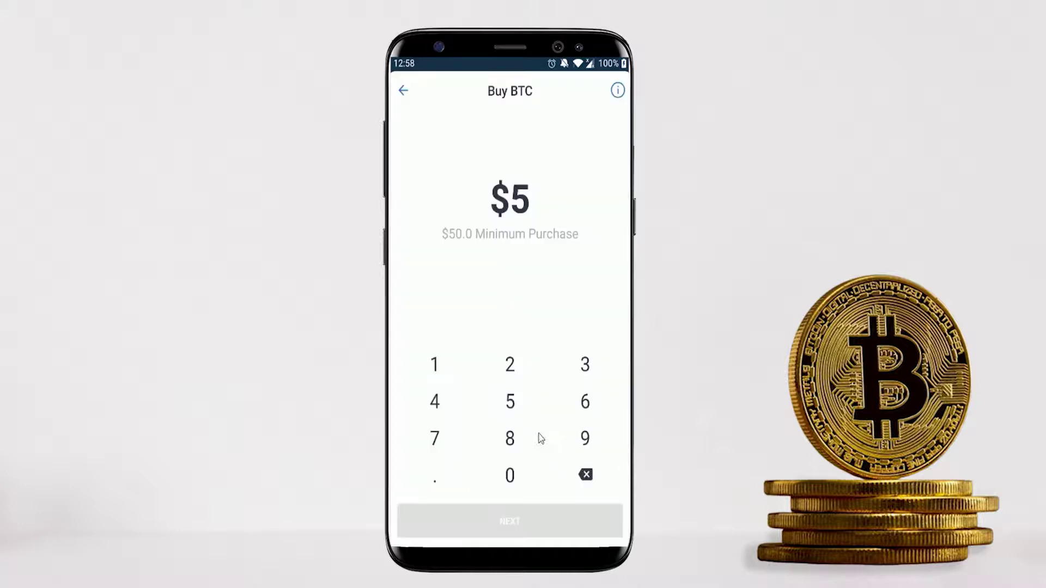
left_click(585, 474)
left_click(508, 405)
left_click(518, 475)
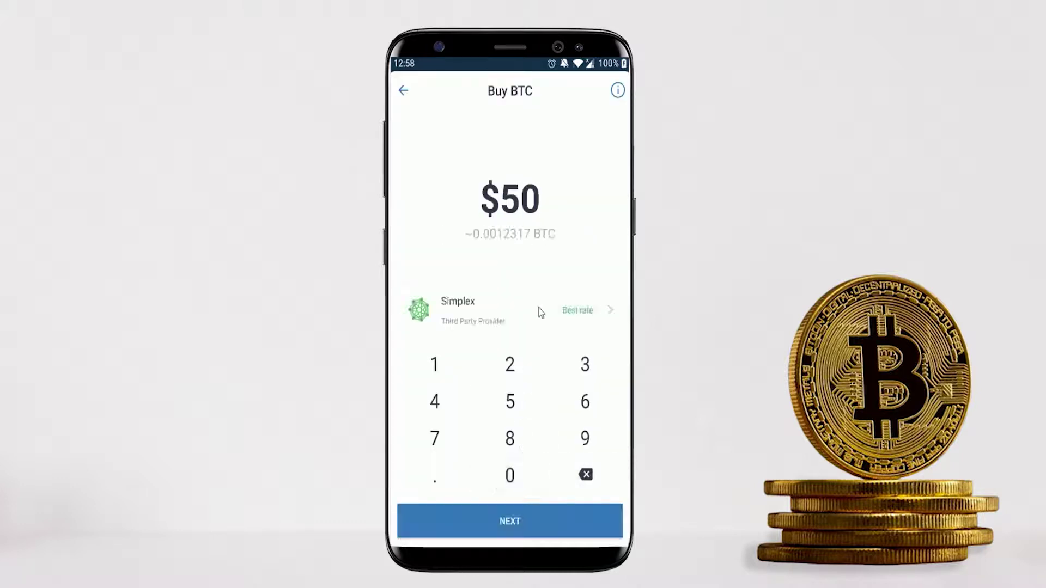
left_click(540, 312)
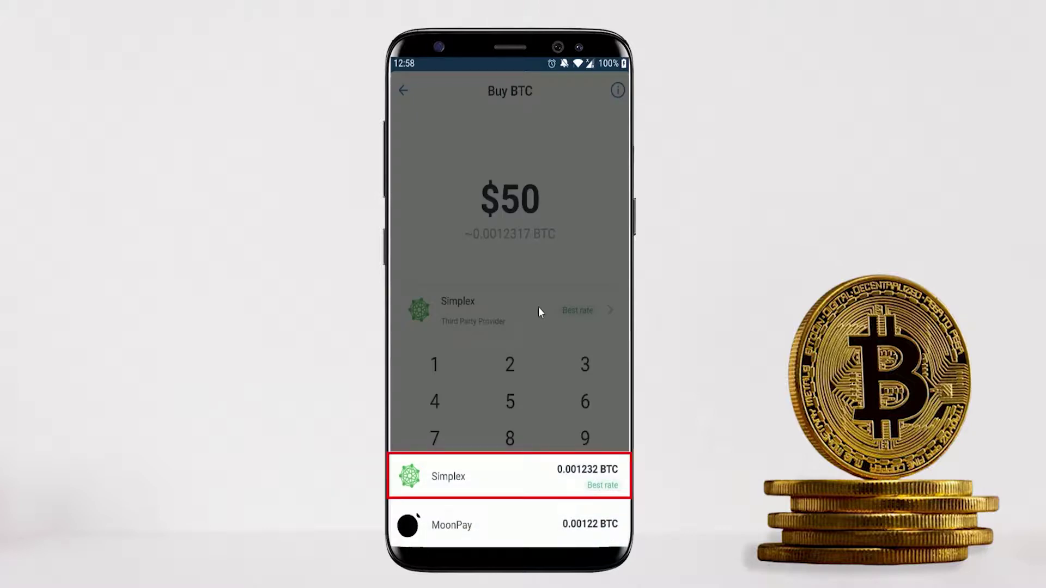
left_click(539, 312)
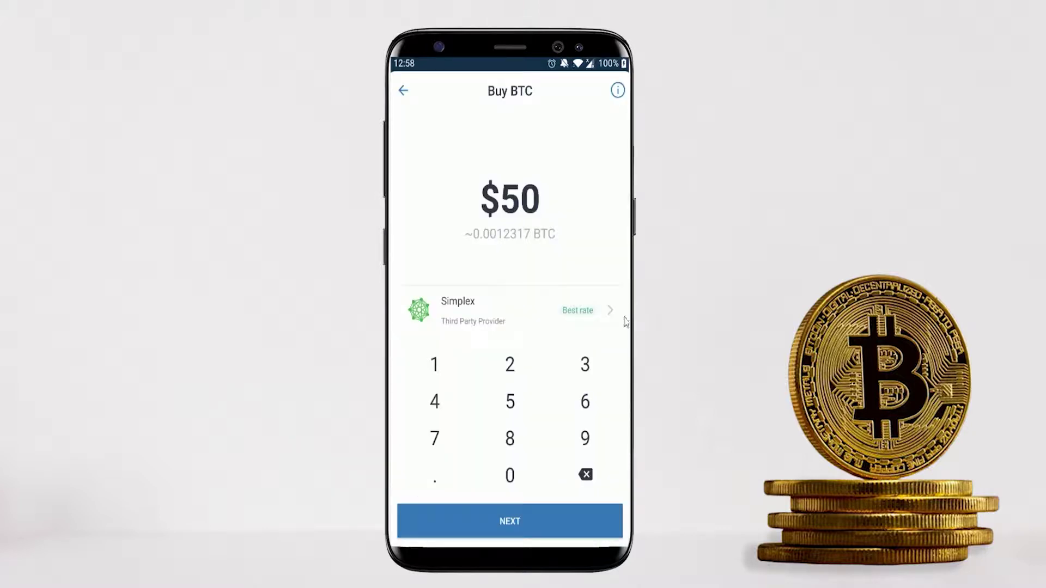
left_click(521, 522)
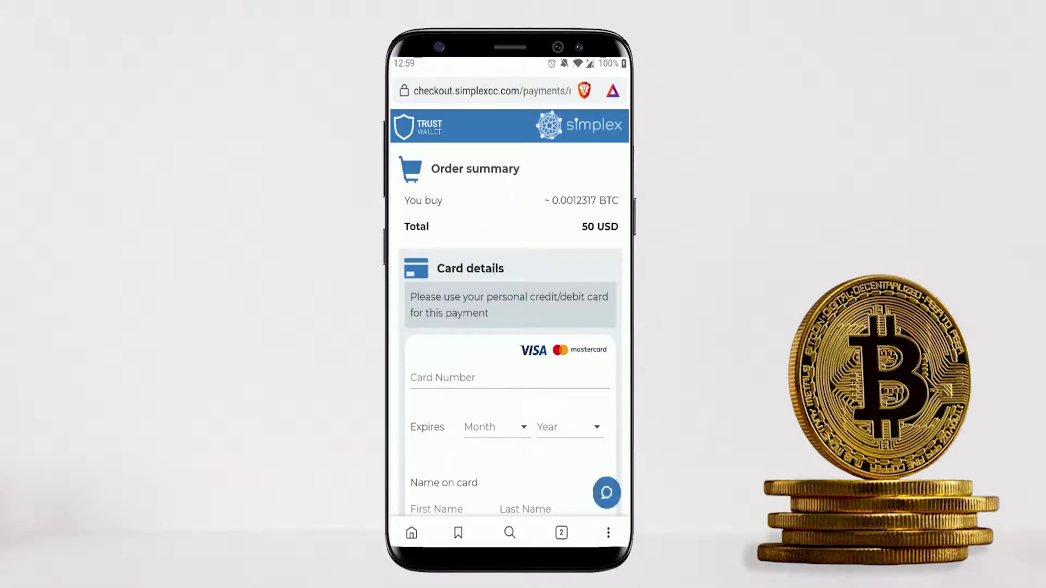
Scroll through the Simplex card form, then leave checkout for the DEX
scroll(624, 260, "down", 3)
scroll(625, 260, "down", 4)
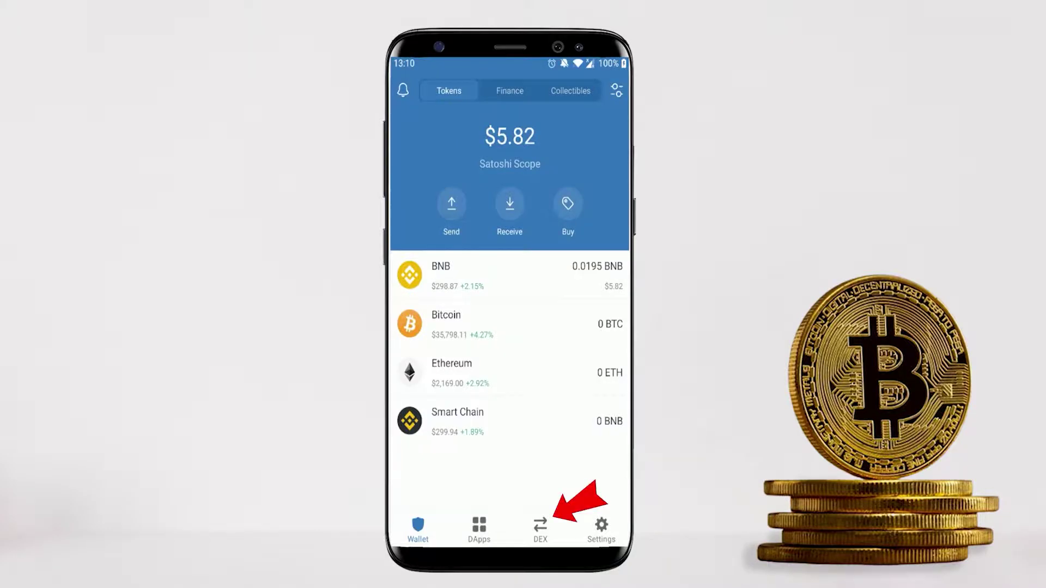
left_click(540, 526)
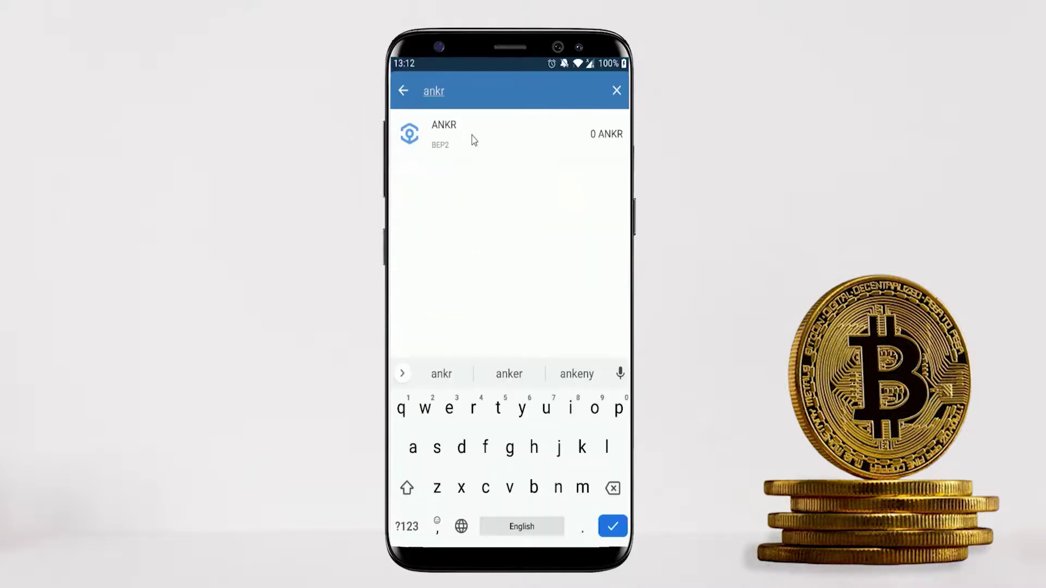
Set the DEX swap to get ANKR for the full 0.0195 BNB balance
left_click(472, 135)
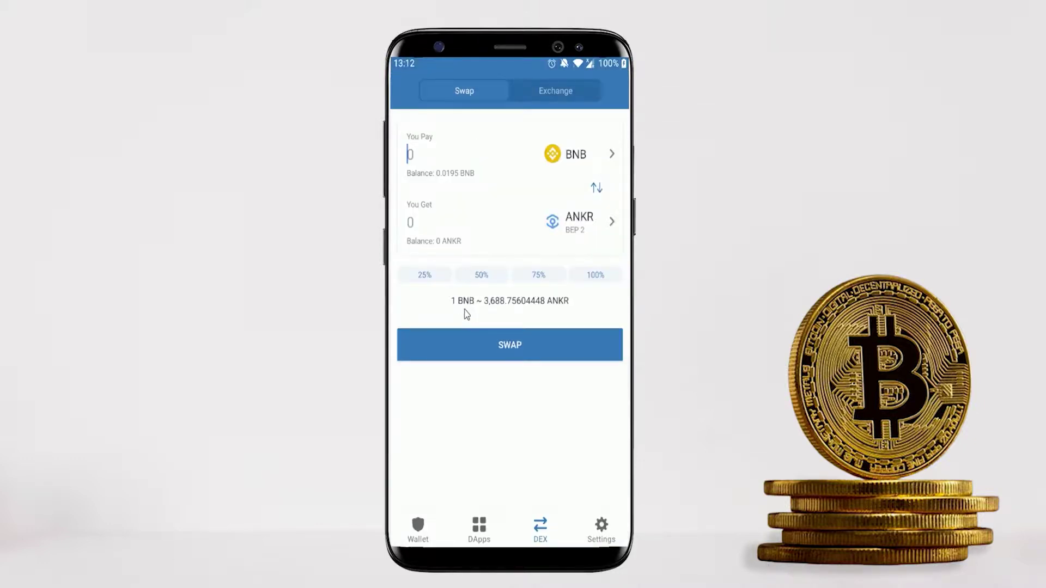
left_click(466, 275)
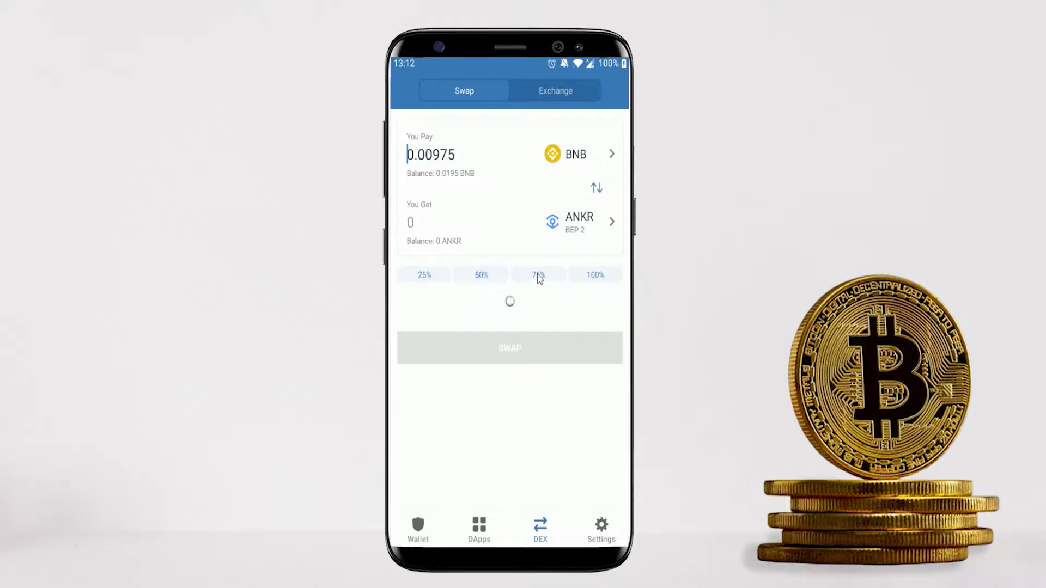
left_click(588, 276)
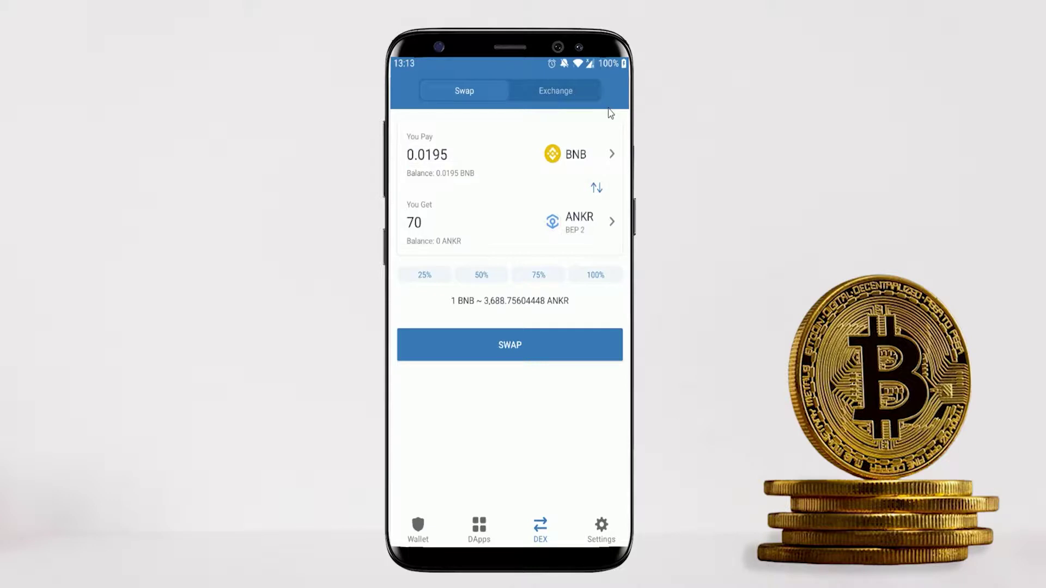
left_click(571, 92)
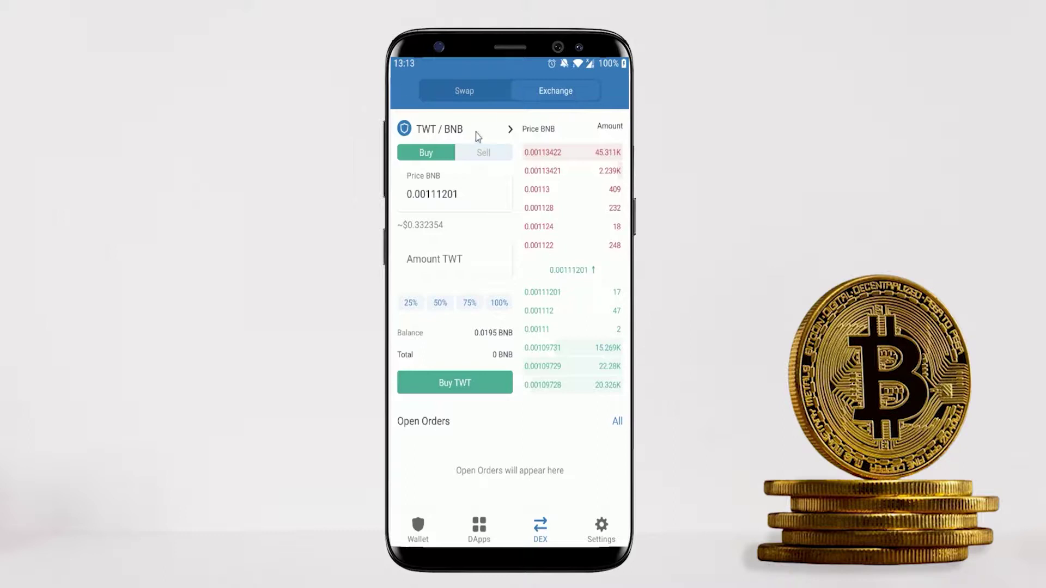
Prepare a limit buy of 10 ANKR at 0.00024 BNB on the ANKR/BNB market
left_click(475, 132)
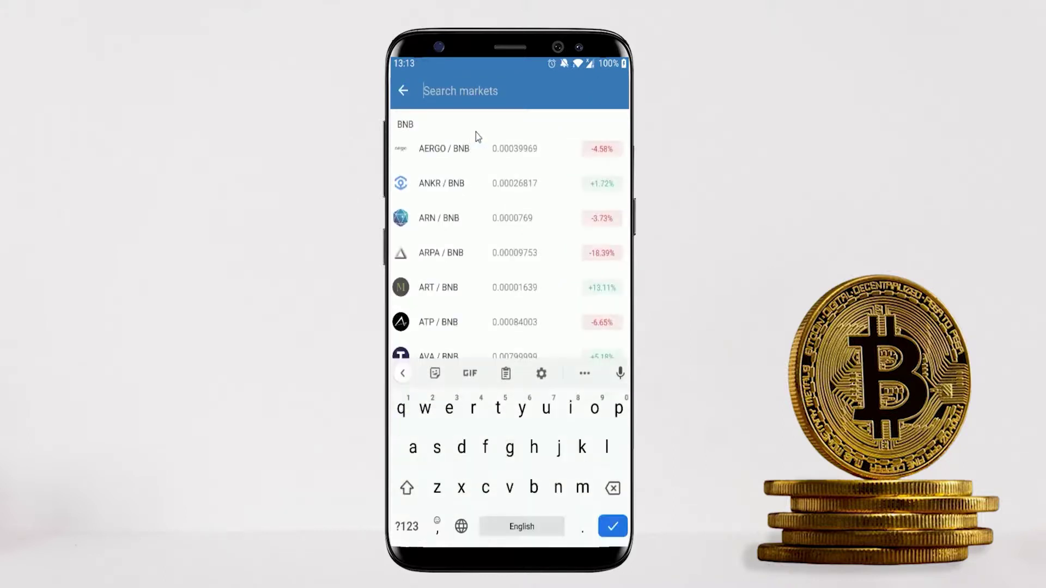
left_click(456, 190)
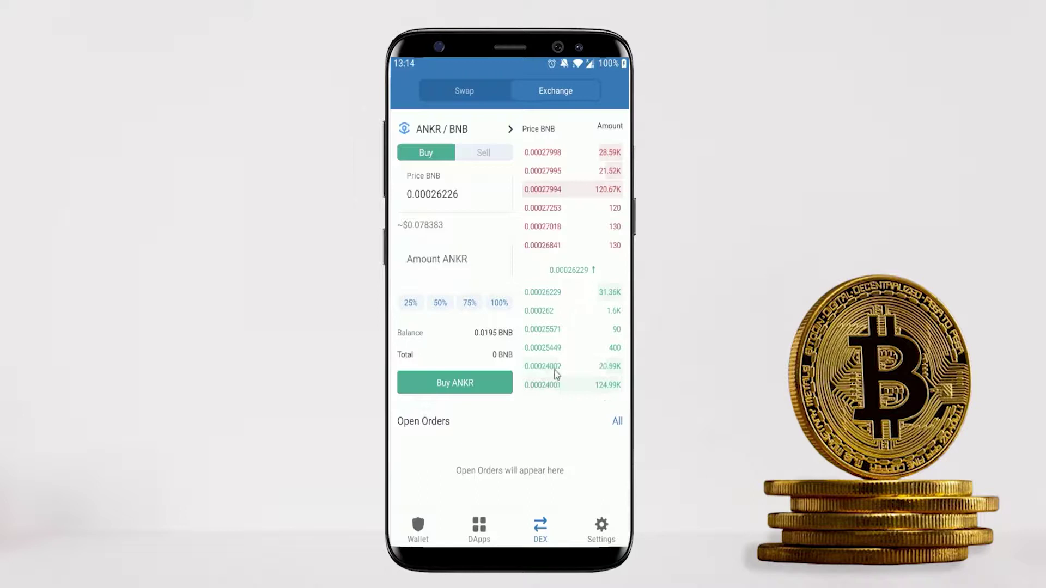
left_click(550, 388)
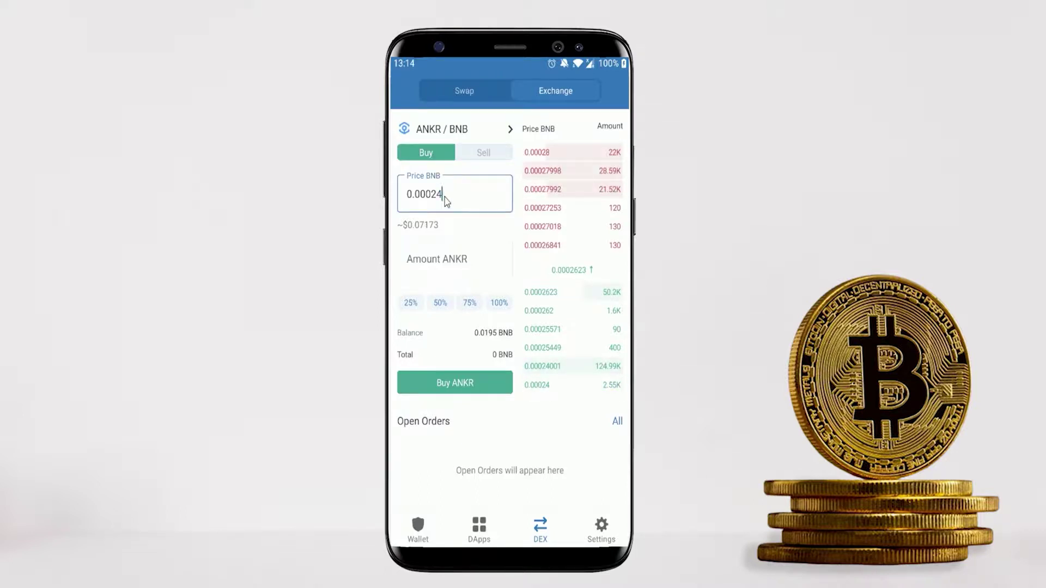
left_click(440, 303)
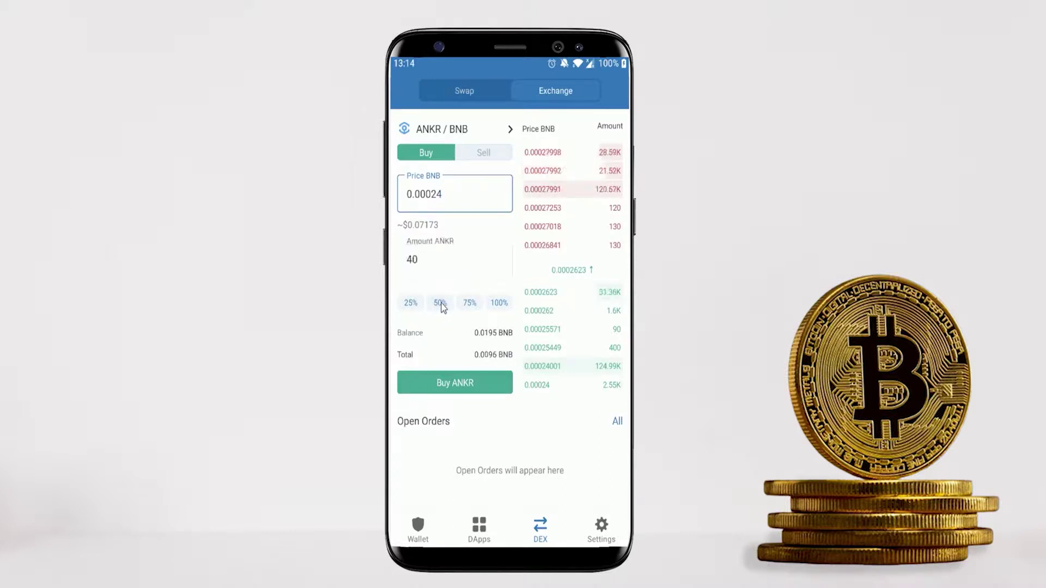
left_click(443, 256)
key("BackSpace")
key("BackSpace")
type("10")
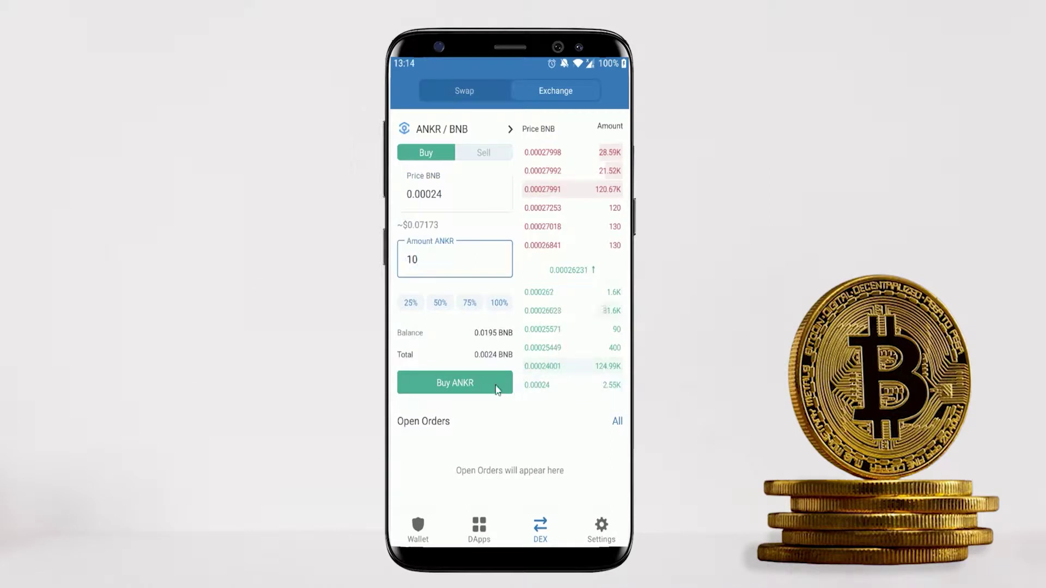
left_click(463, 388)
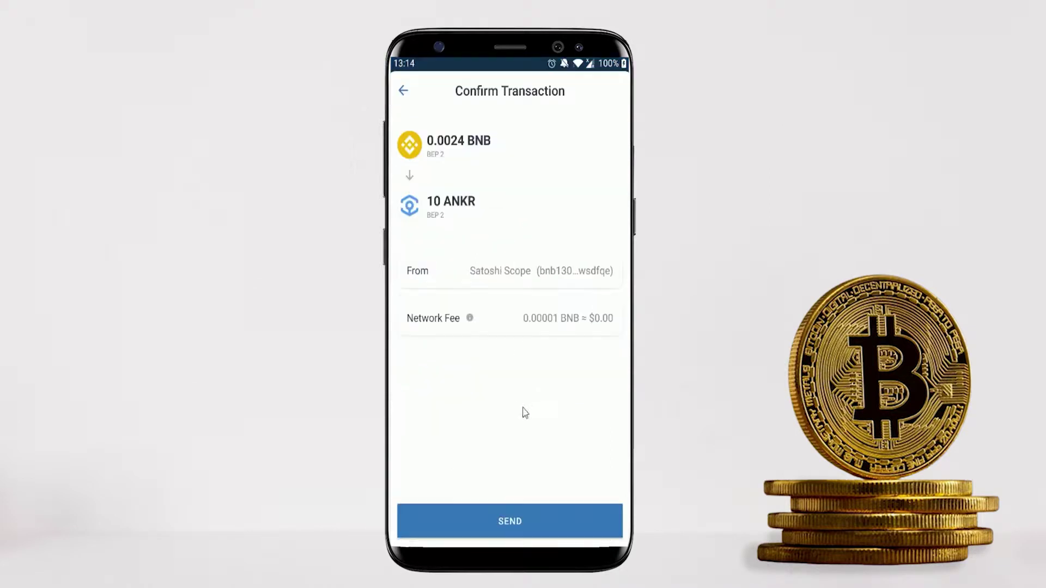
Place the 10 ANKR buy order, then cancel it
left_click(524, 518)
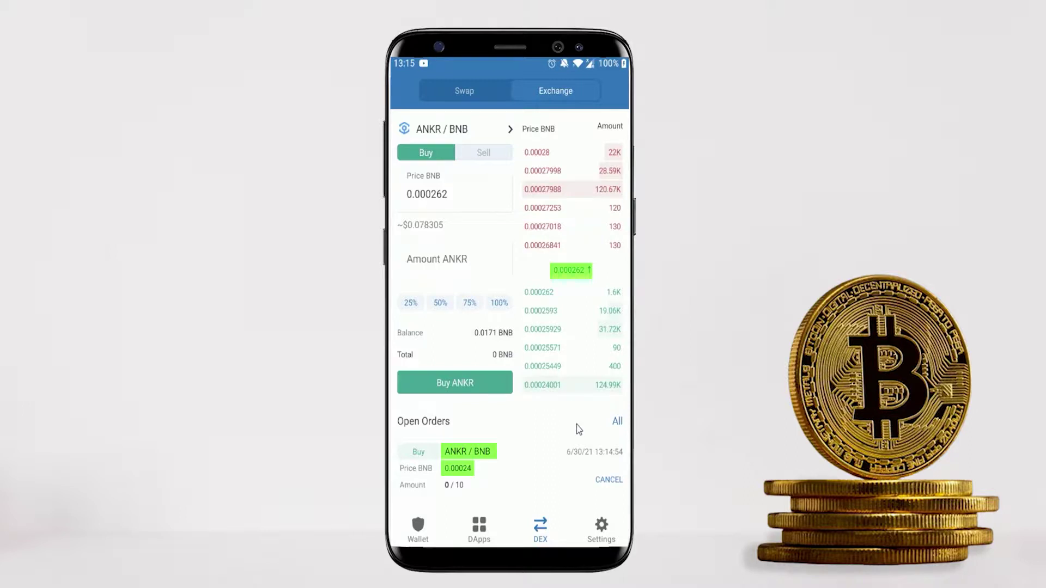
left_click(610, 481)
left_click(590, 327)
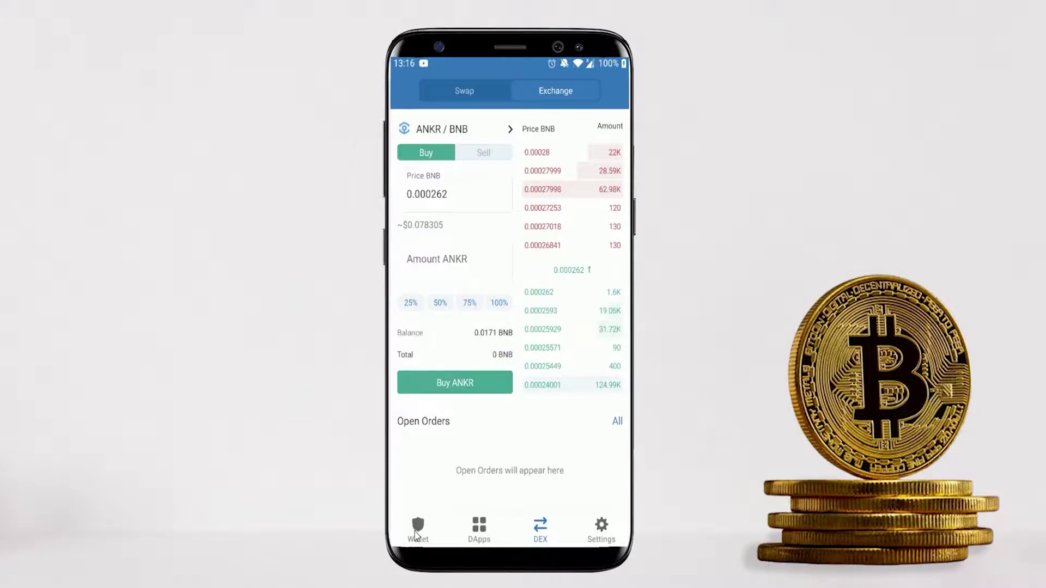
Show the Finance staking list with coin APRs, including BNB at 23.08%
left_click(416, 531)
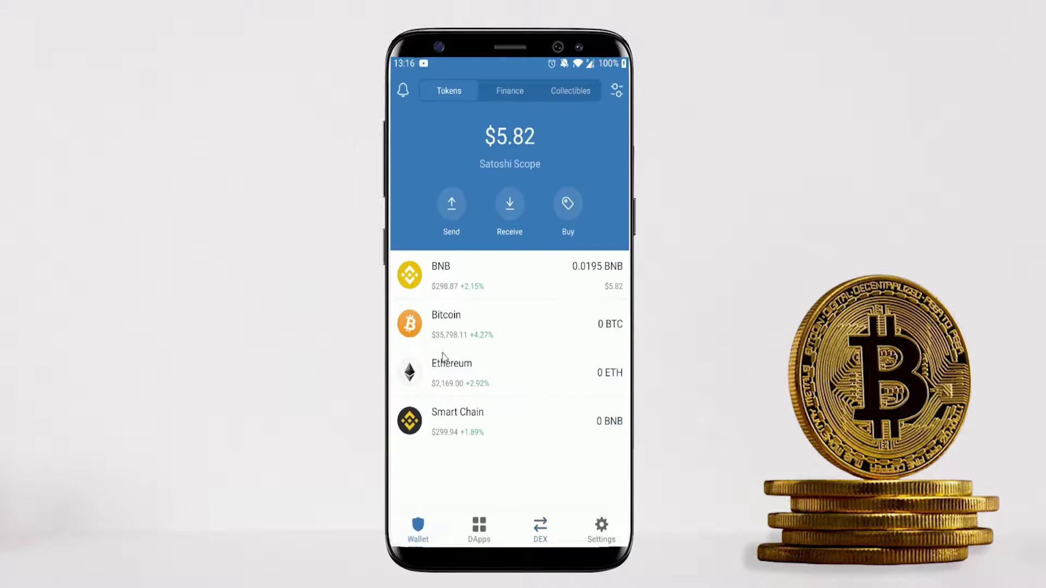
left_click(511, 92)
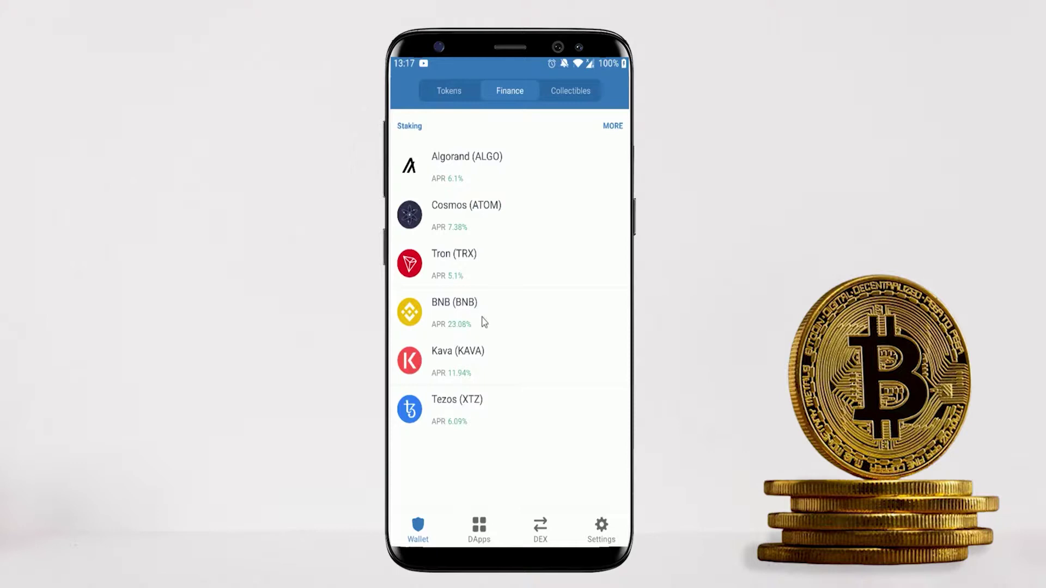
Check the BNB staking details in Finance, then return to the BNB page showing 1.01899 BNB
left_click(491, 319)
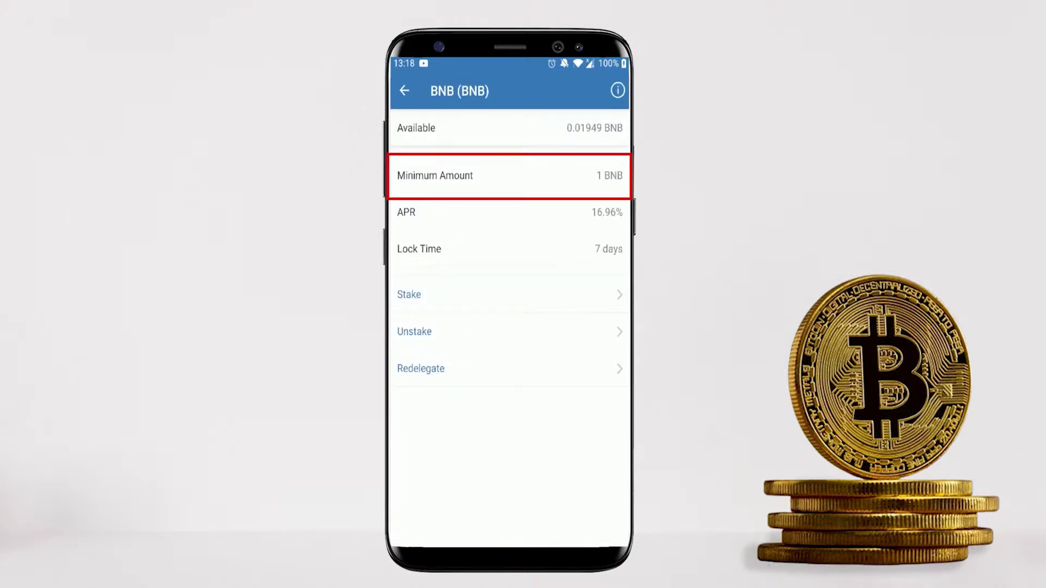
left_click(406, 94)
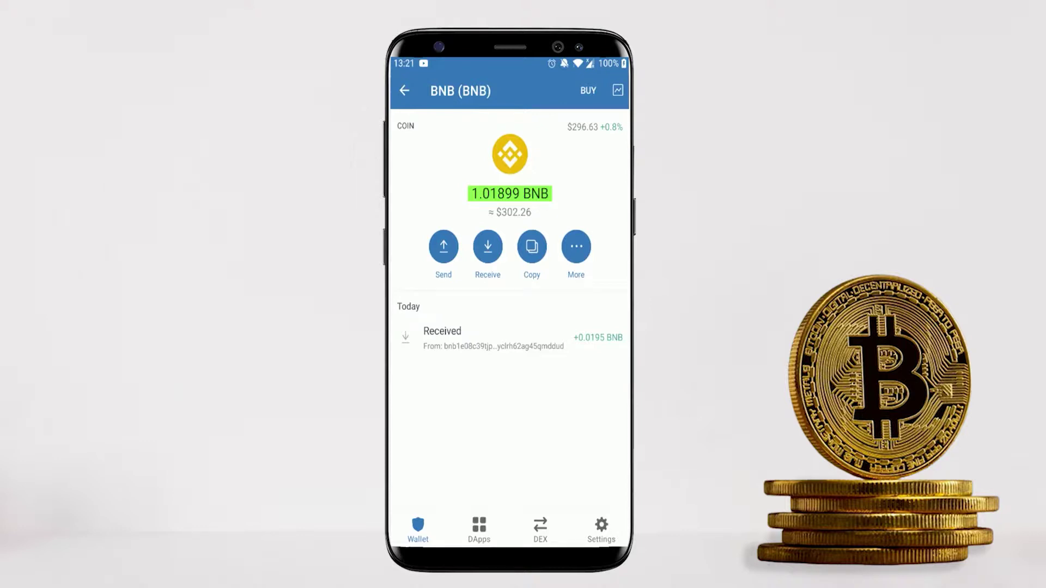
Start staking BNB and enter a stake amount of 1 BNB
left_click(576, 250)
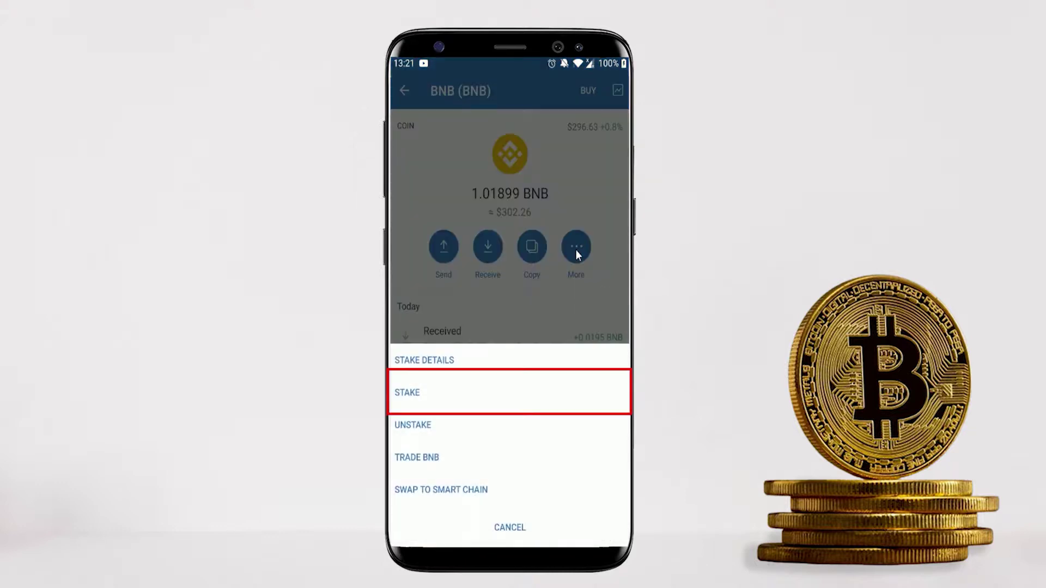
left_click(413, 394)
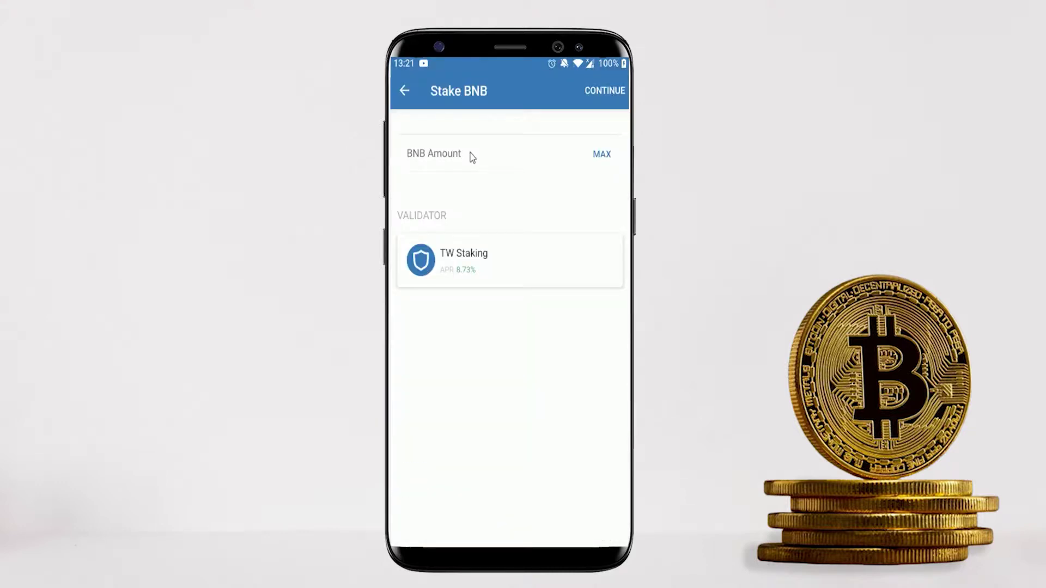
left_click(471, 157)
type("1")
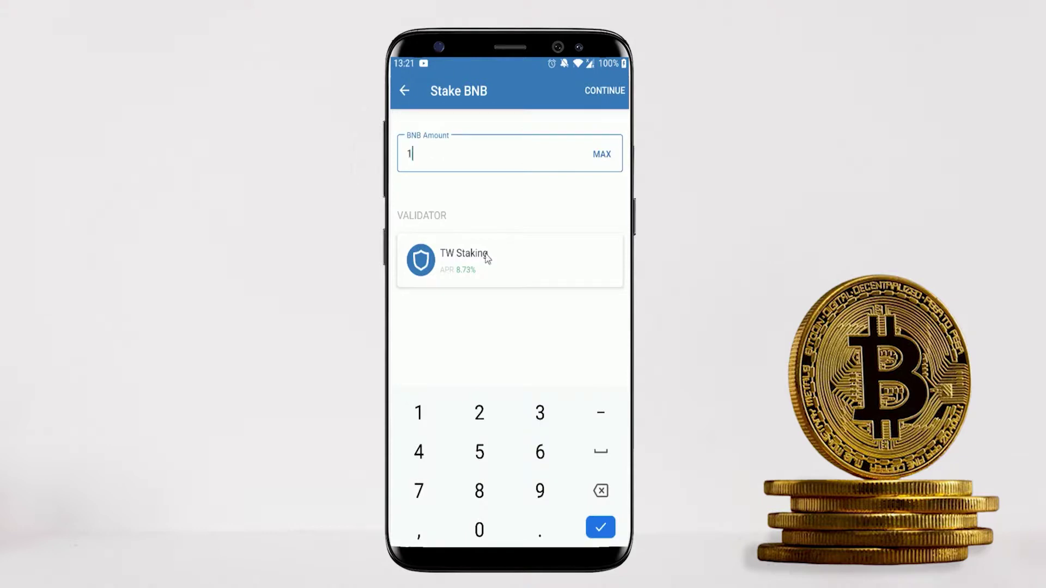
Choose defibit as the validator and confirm sending the 1 BNB stake
left_click(472, 269)
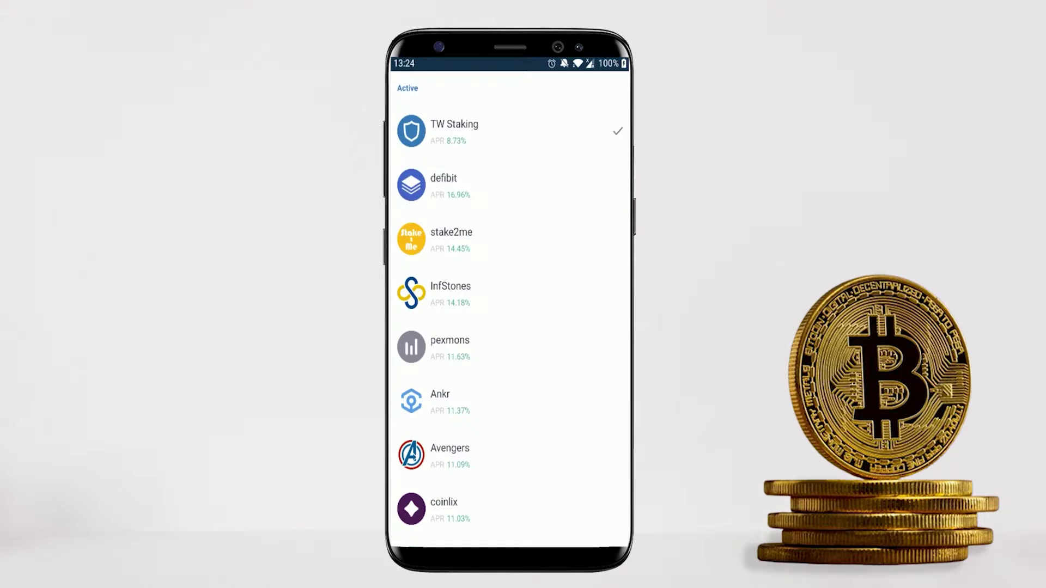
left_click(546, 180)
left_click(612, 91)
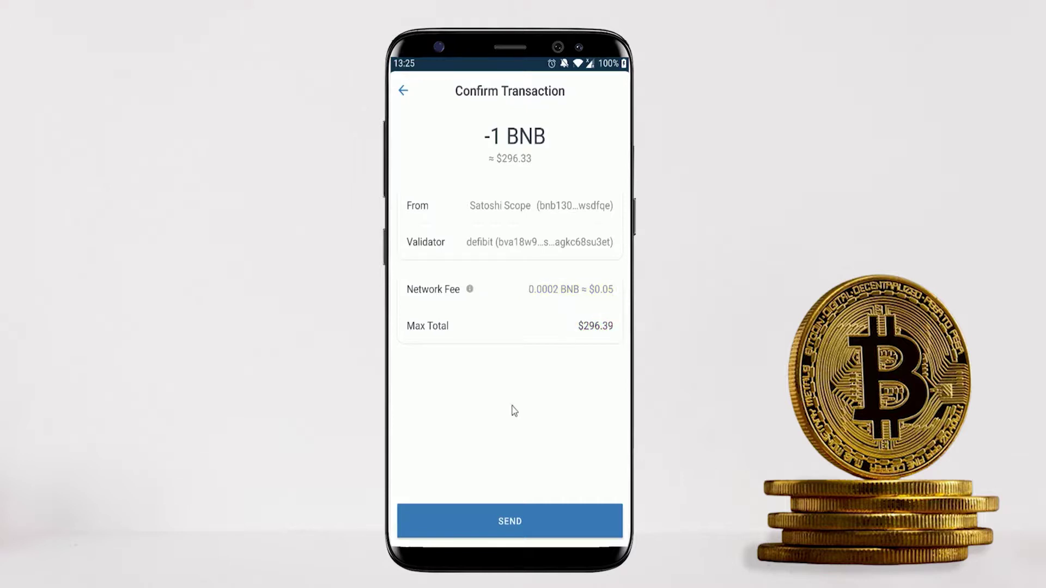
left_click(520, 521)
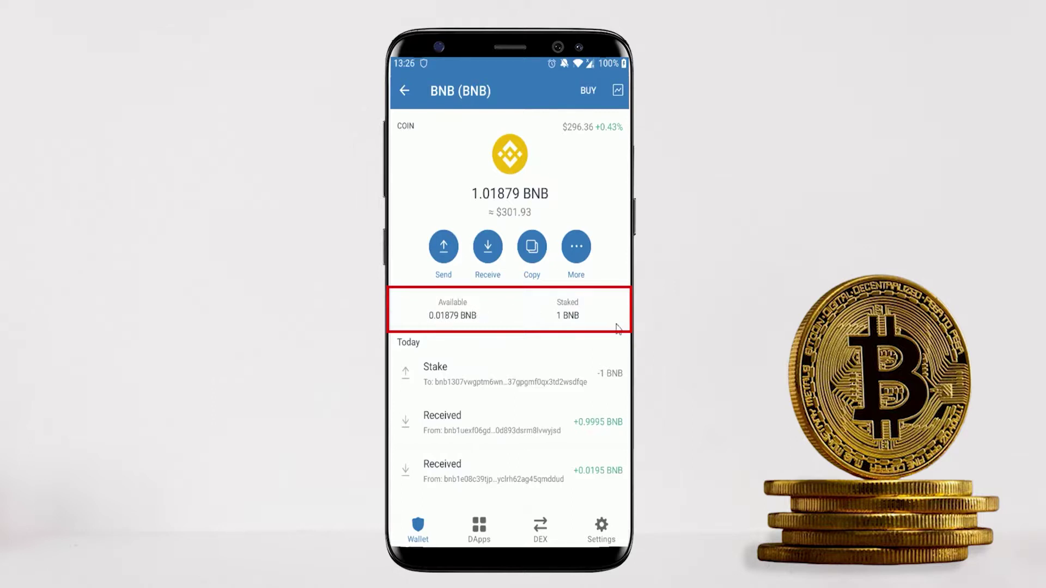
Look at BNB's More staking options, then show the DApps section listing DODO and SushiSwap
left_click(579, 249)
left_click(420, 428)
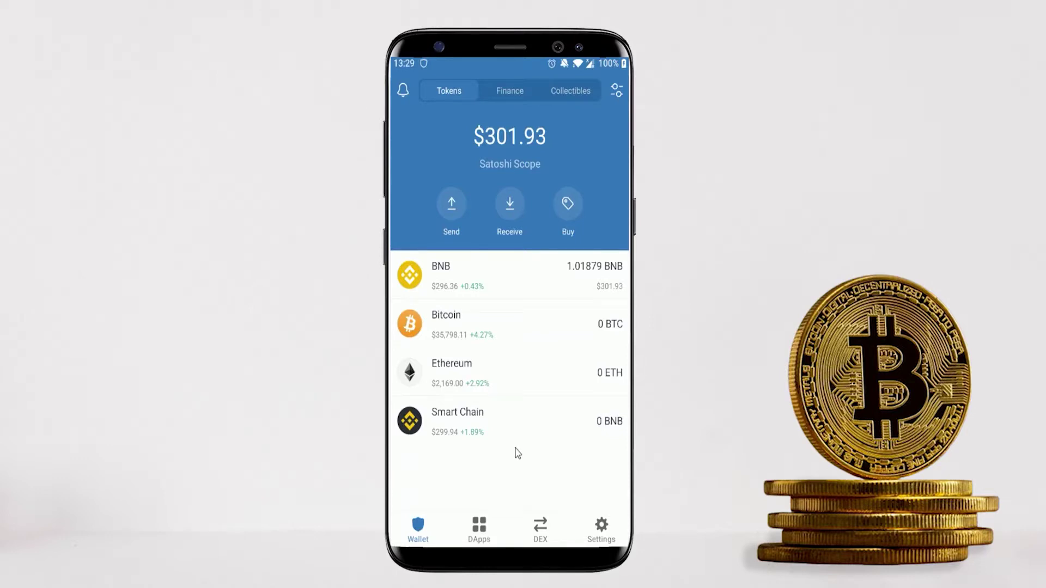
left_click(481, 535)
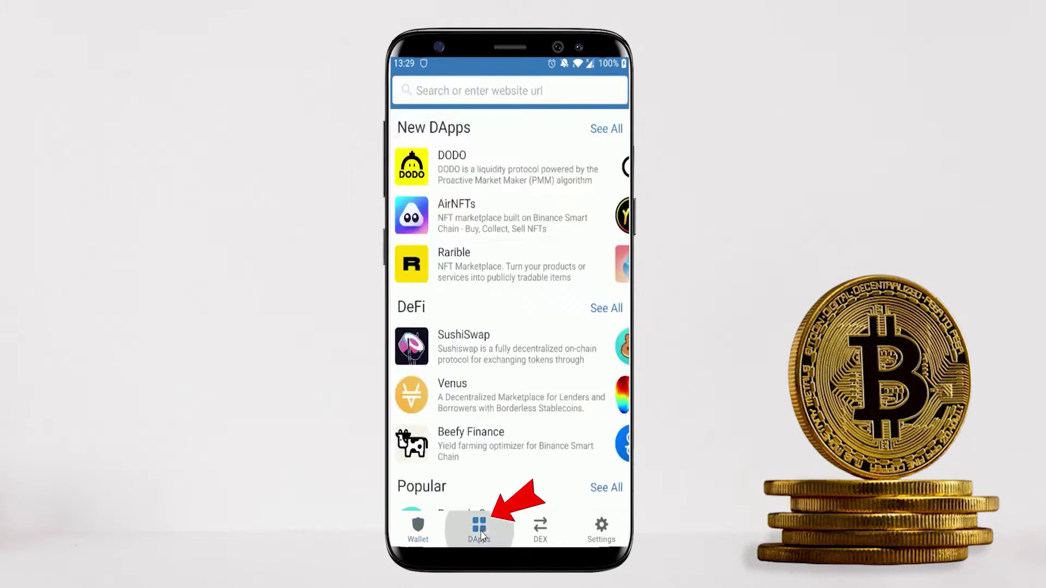
left_click(601, 531)
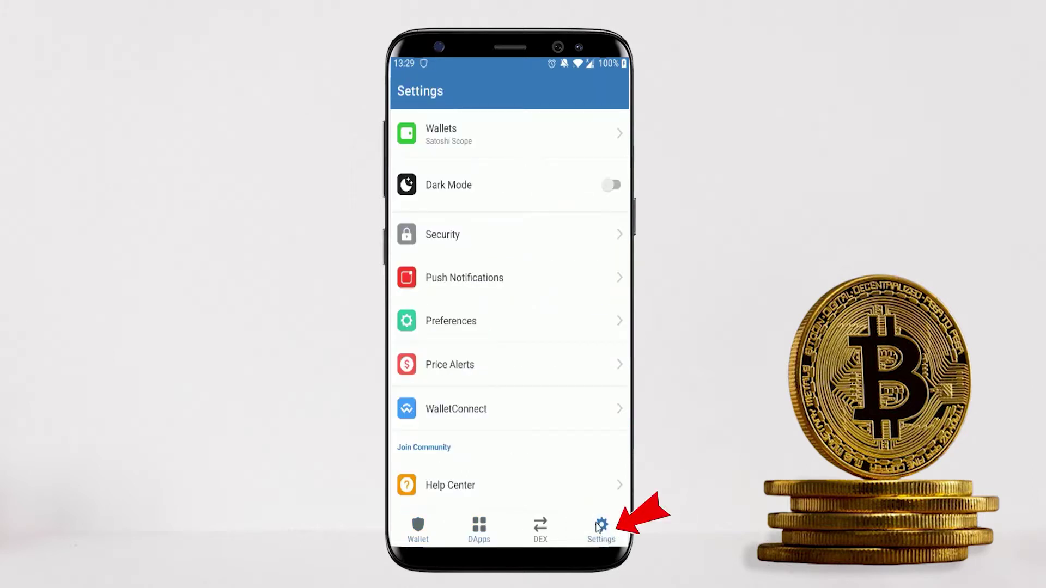
left_click(466, 329)
left_click(448, 178)
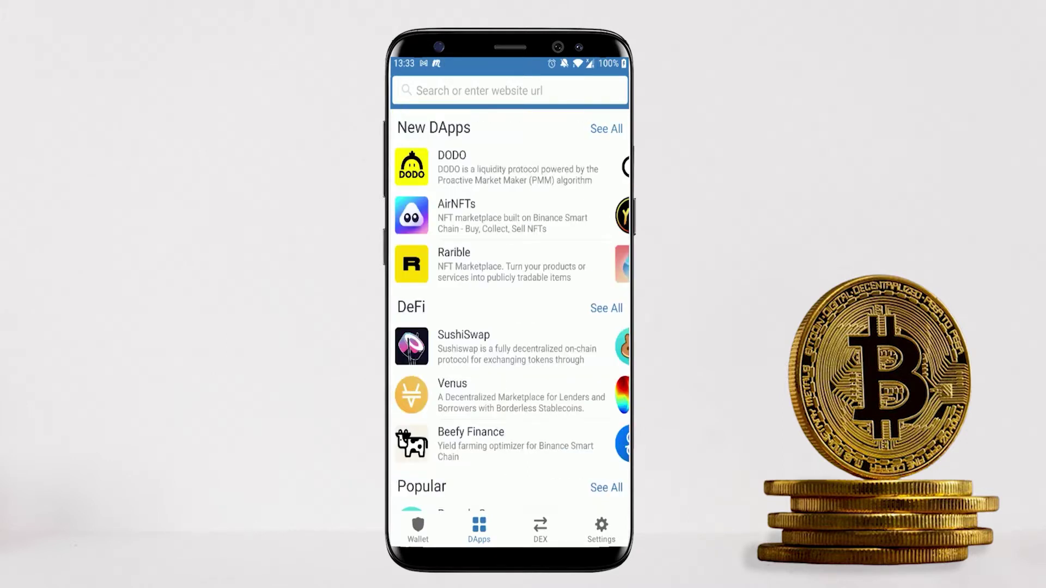
Open PancakeSwap from the Popular DApps and browse its CAKE staking pools and APRs
left_click_drag(544, 348, 444, 349)
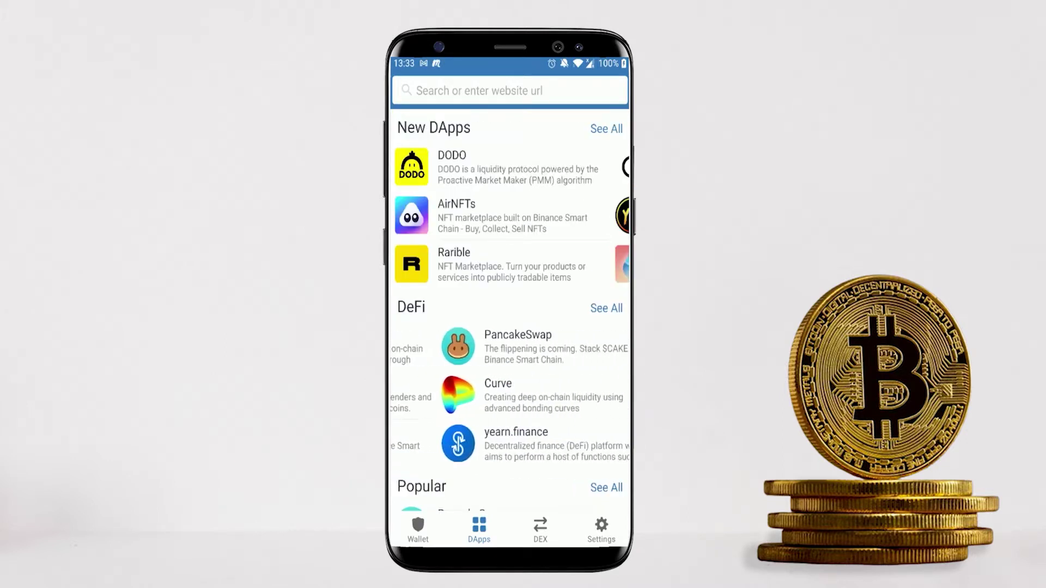
scroll(497, 440, "down", 3)
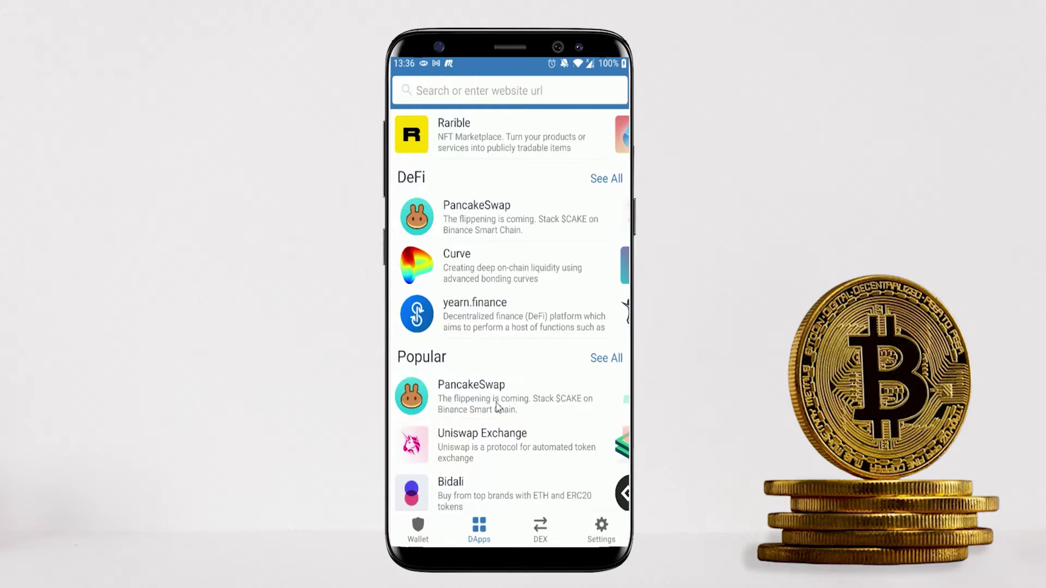
left_click(497, 407)
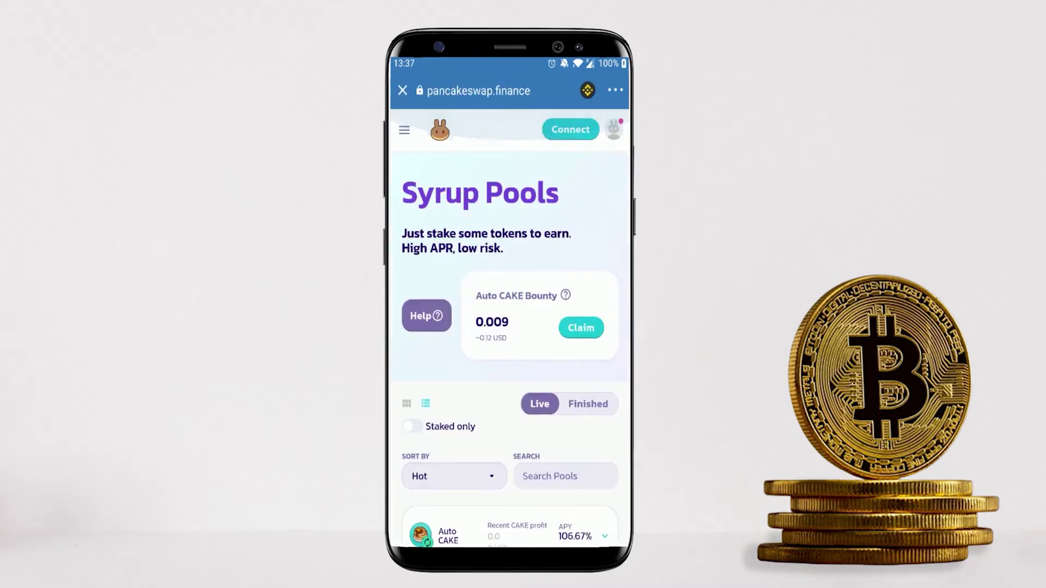
scroll(510, 327, "down", 5)
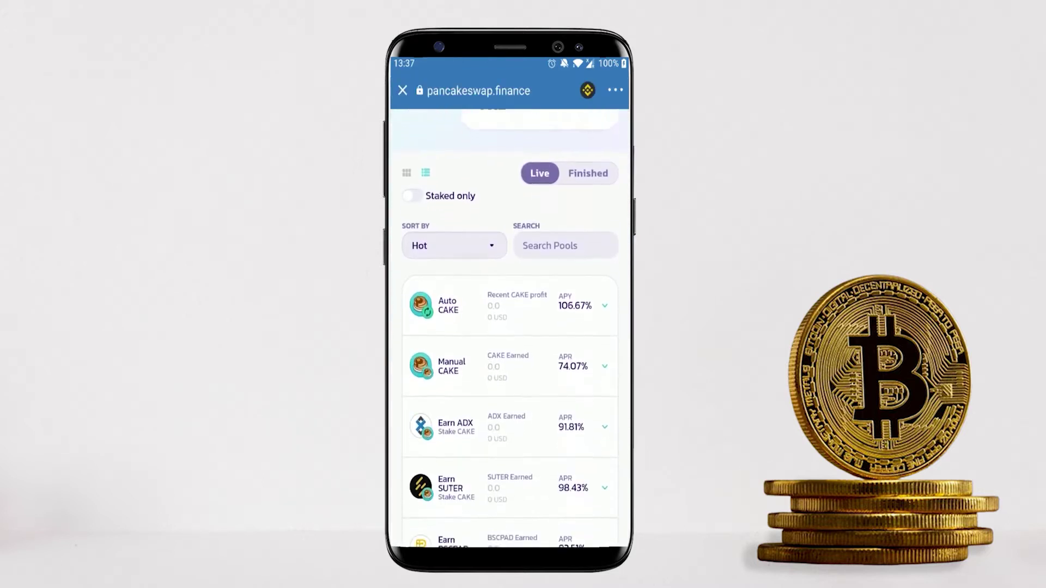
scroll(509, 327, "down", 3)
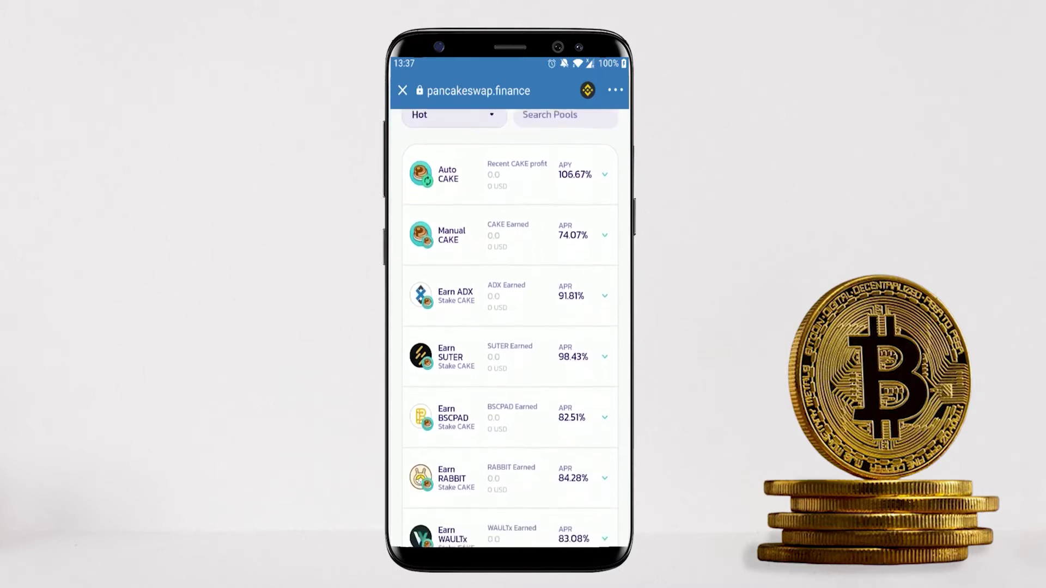
scroll(510, 327, "up", 1)
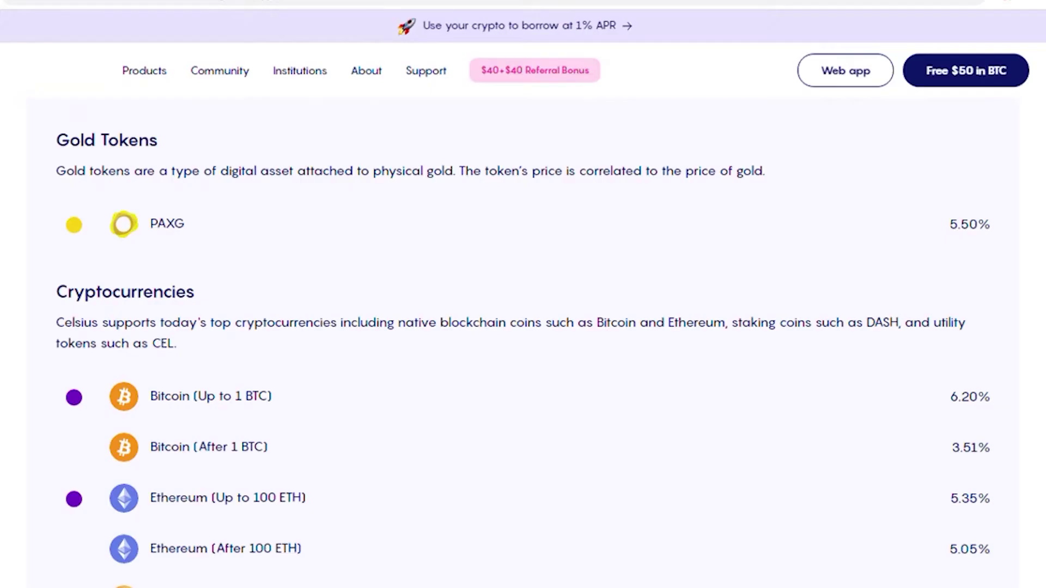
scroll(522, 343, "down", 5)
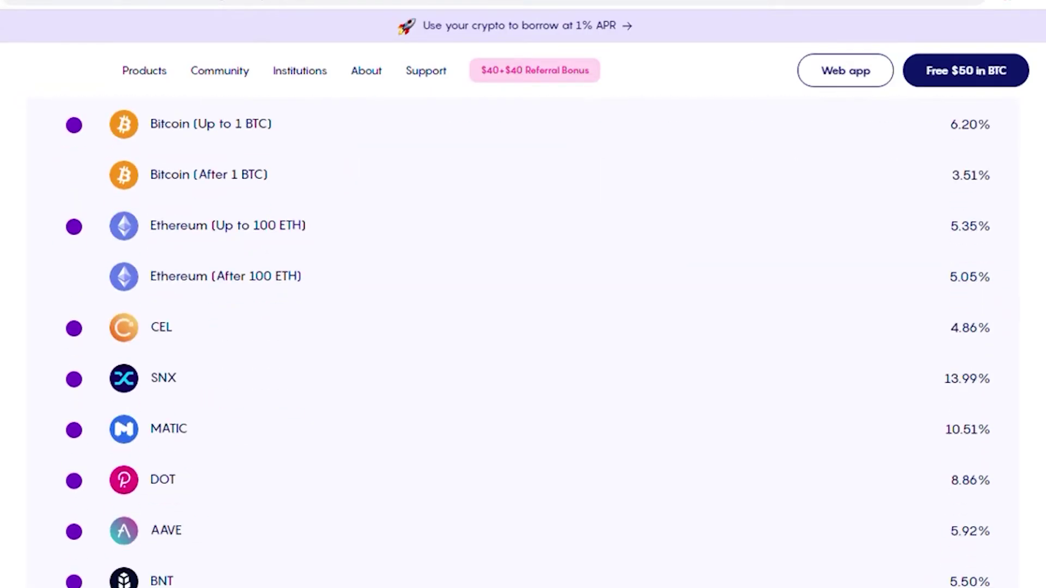
Scroll through the Celsius interest-rate list and the Crypto.com earn-rates table
scroll(522, 343, "down", 8)
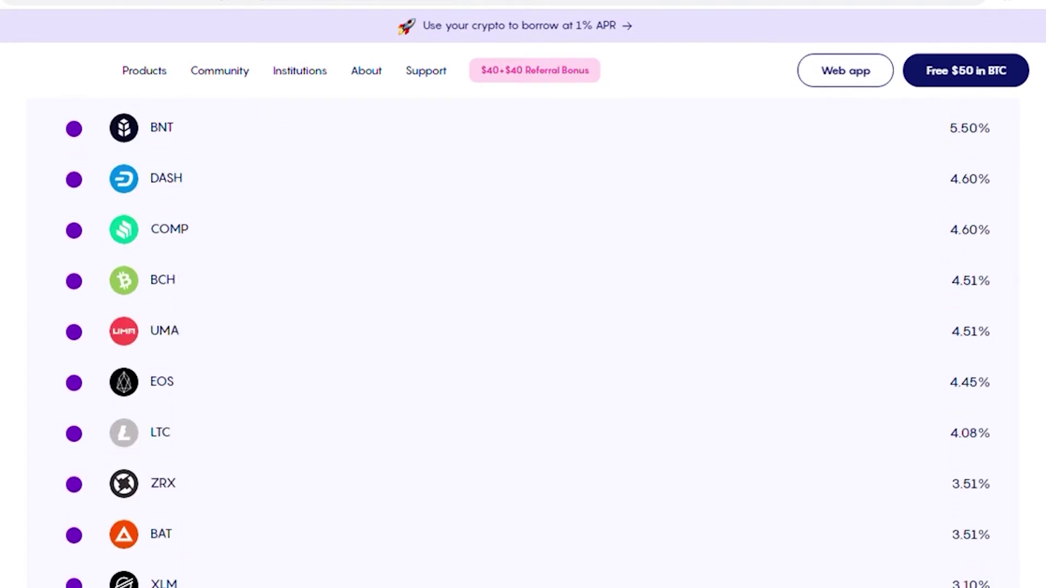
scroll(523, 343, "down", 8)
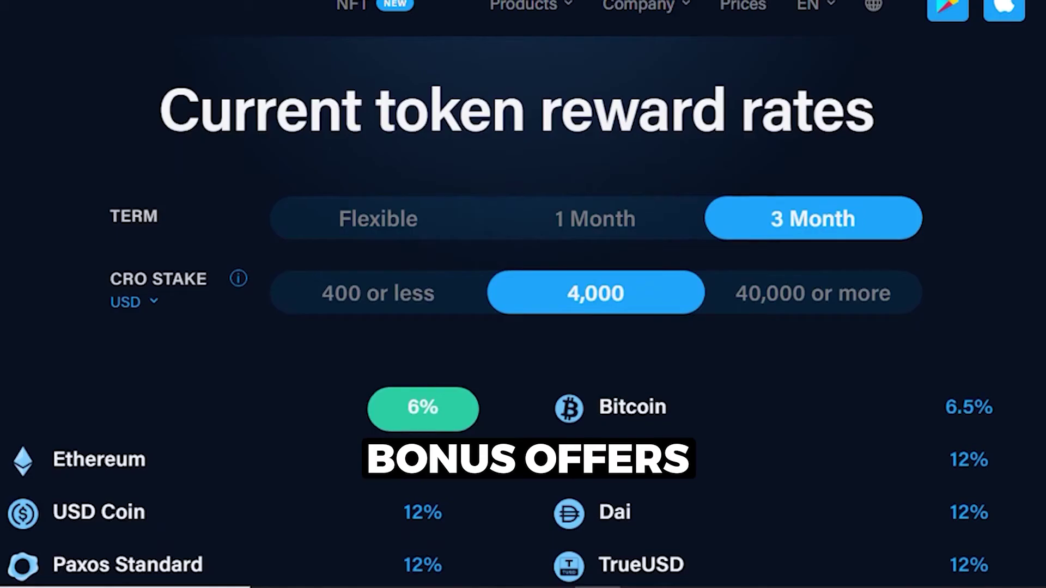
scroll(523, 327, "down", 2)
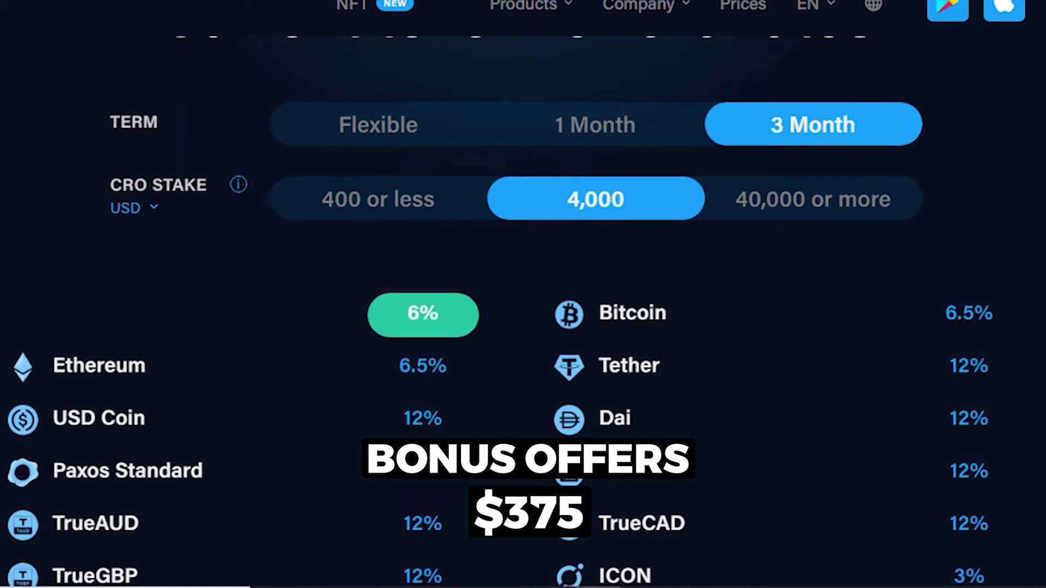
scroll(522, 327, "down", 2)
scroll(523, 327, "down", 4)
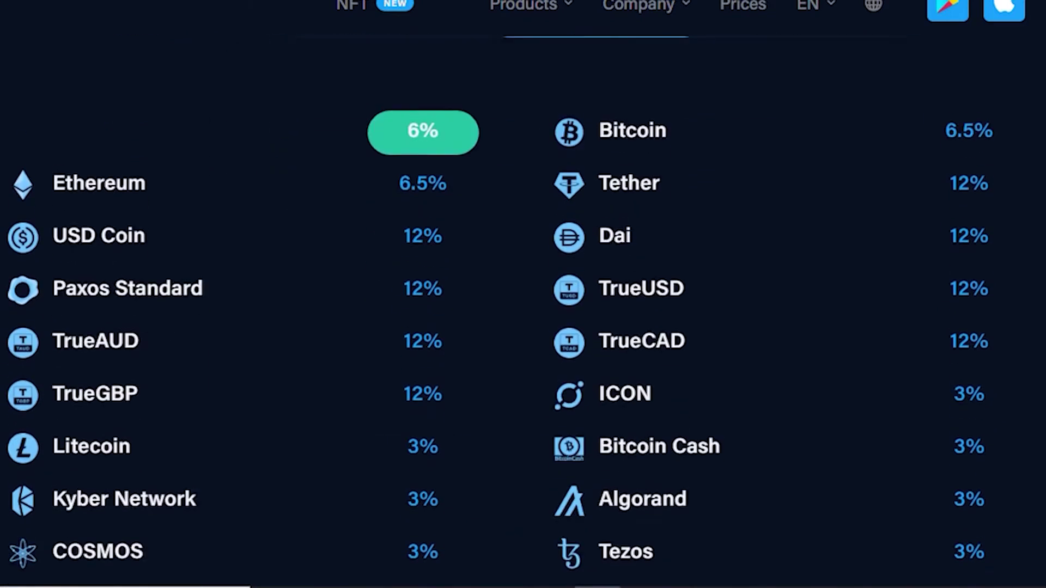
scroll(523, 327, "down", 5)
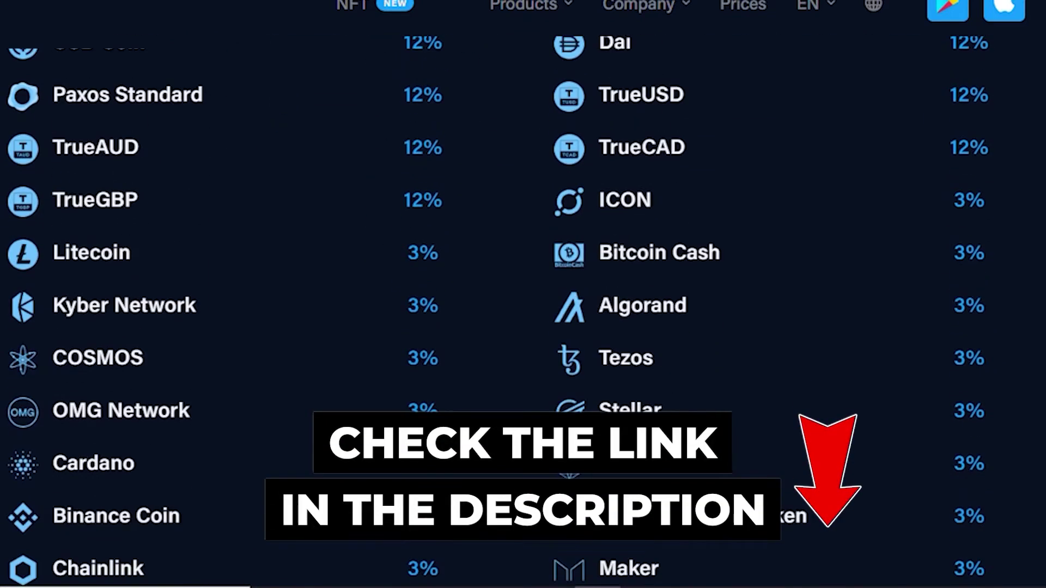
scroll(522, 327, "down", 5)
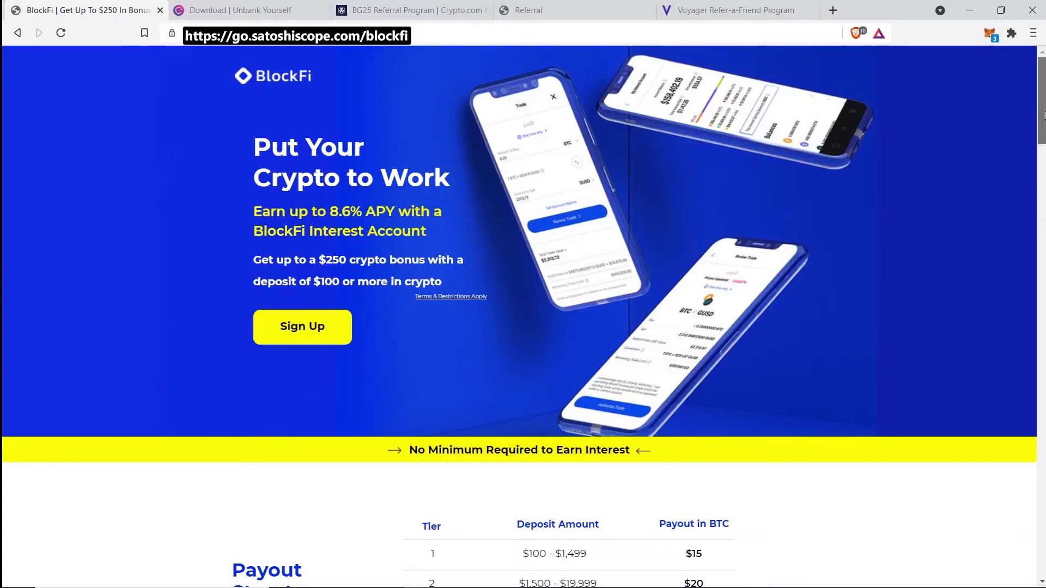
Scroll the BlockFi page, then go through the Celsius, BG25, Ledn and Voyager referral tabs
scroll(1044, 116, "down", 4)
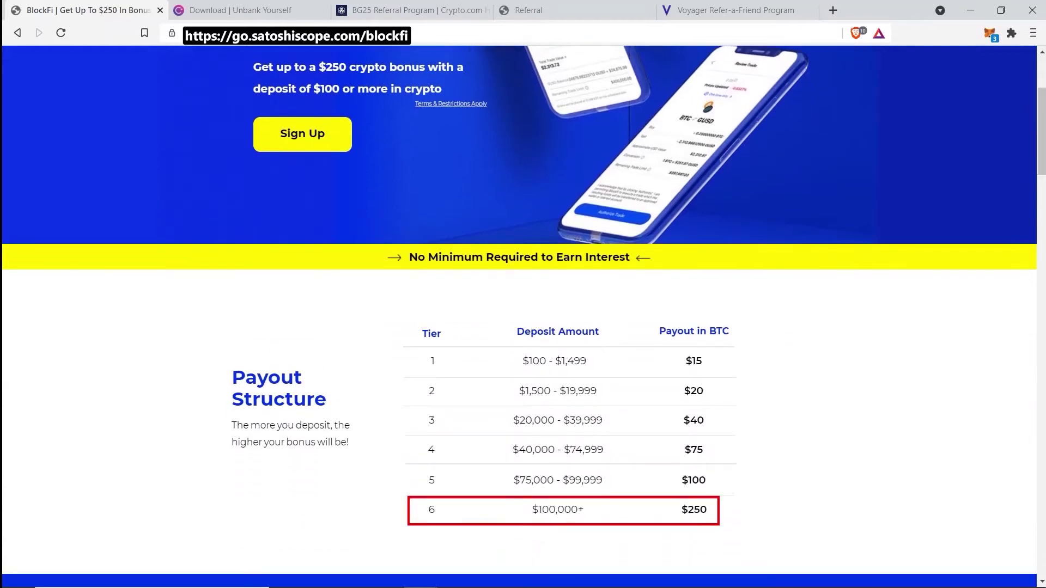
left_click(278, 11)
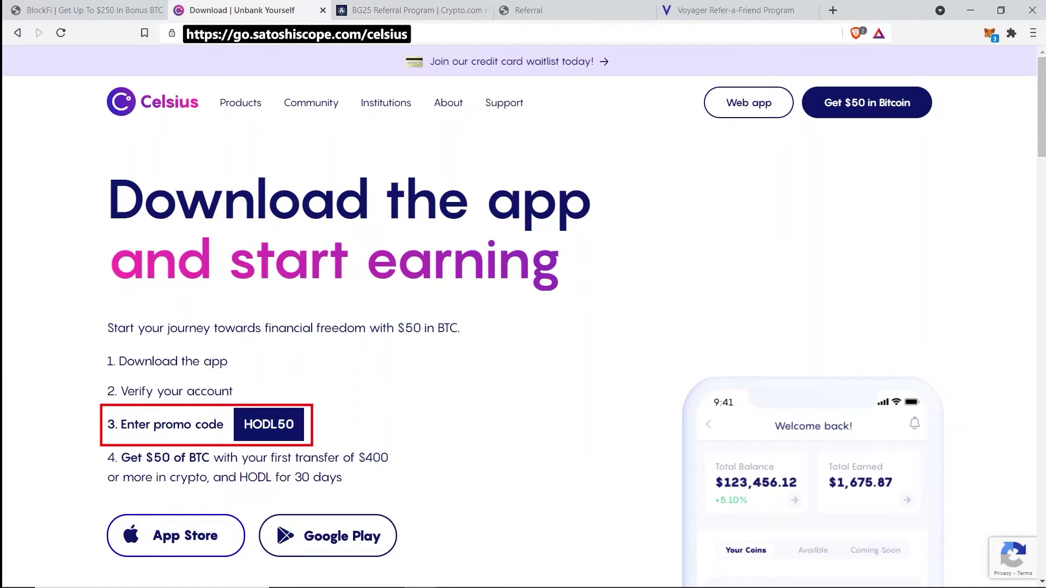
key("ctrl+Tab")
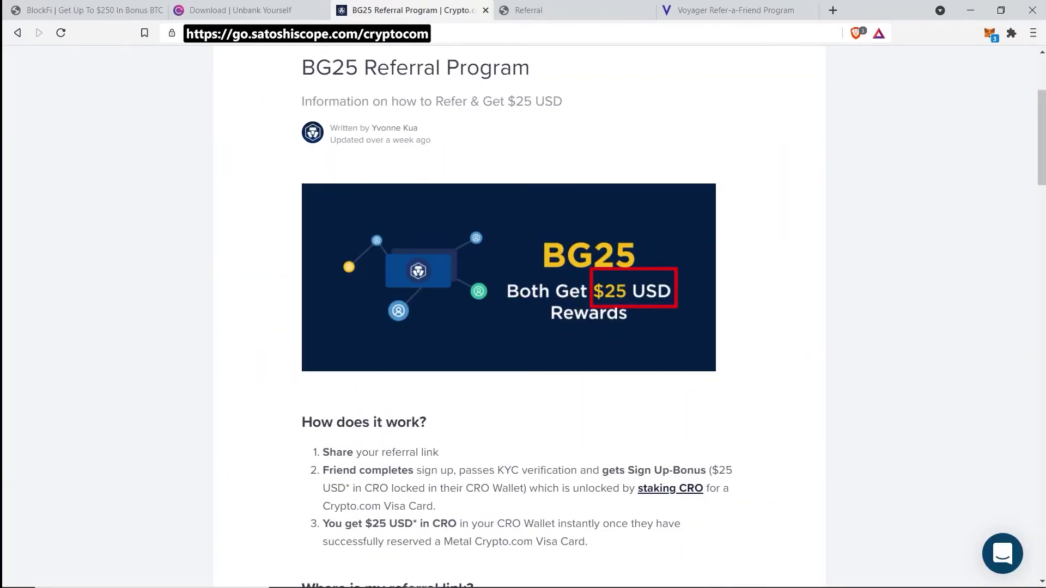
key("ctrl+Tab")
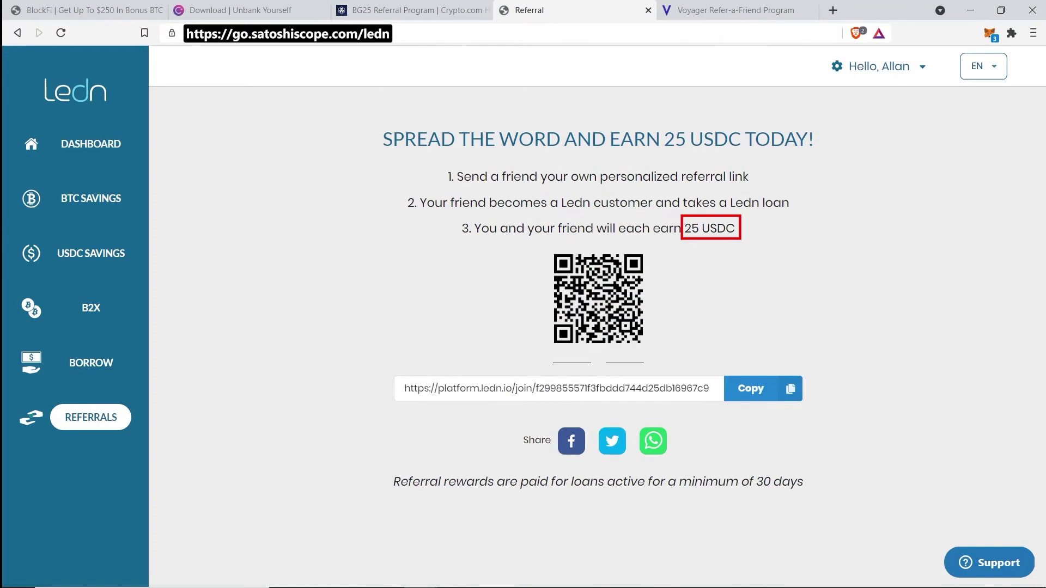
key("ctrl+Tab")
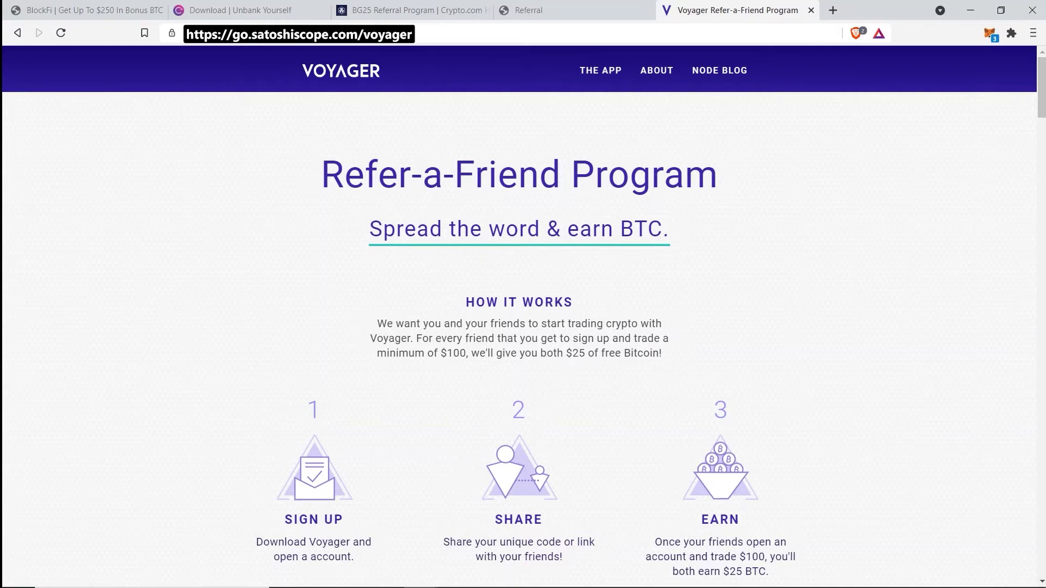
Cycle through the referral tabs again, ending on Voyager's $25 Bitcoin Refer-a-Friend offer
key("ctrl+Tab")
key("ctrl+Tab")
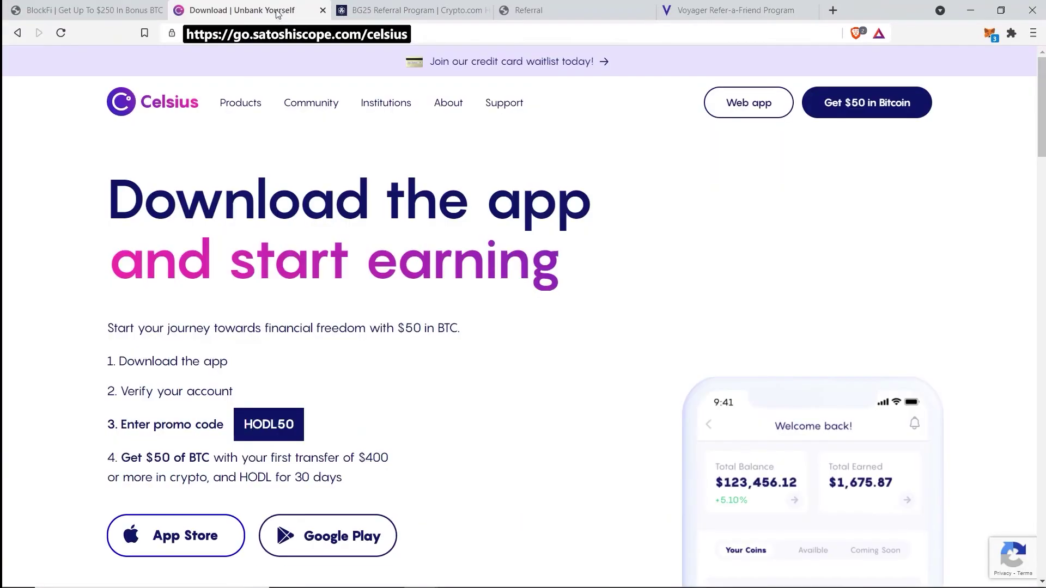
left_click(389, 7)
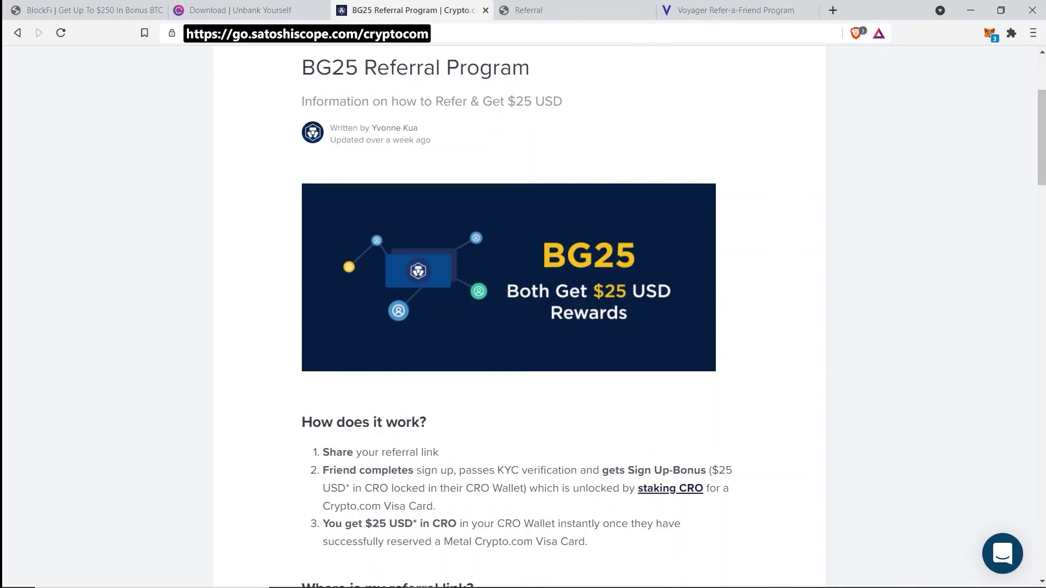
key("ctrl+Tab")
left_click(712, 15)
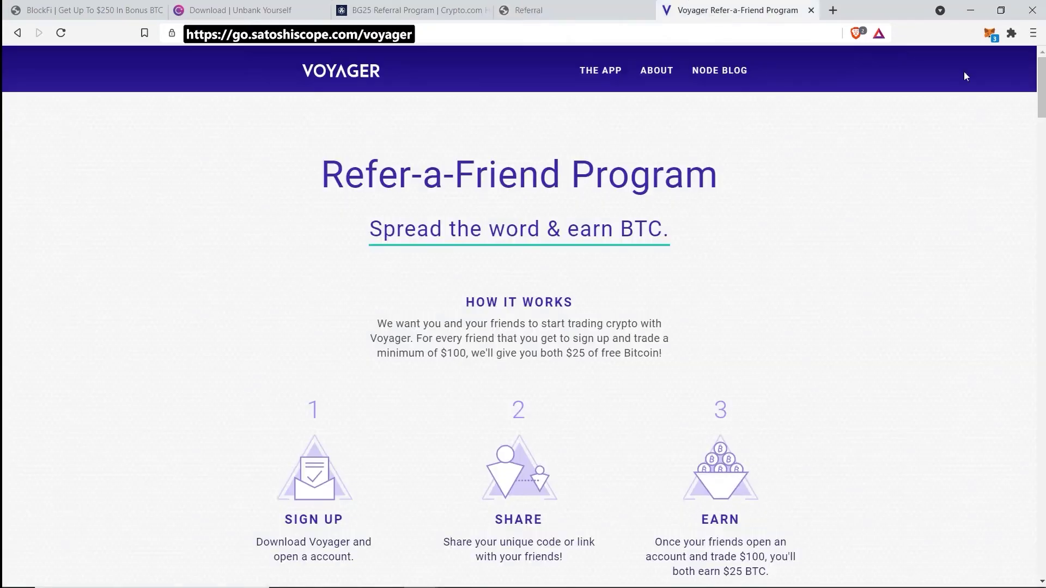